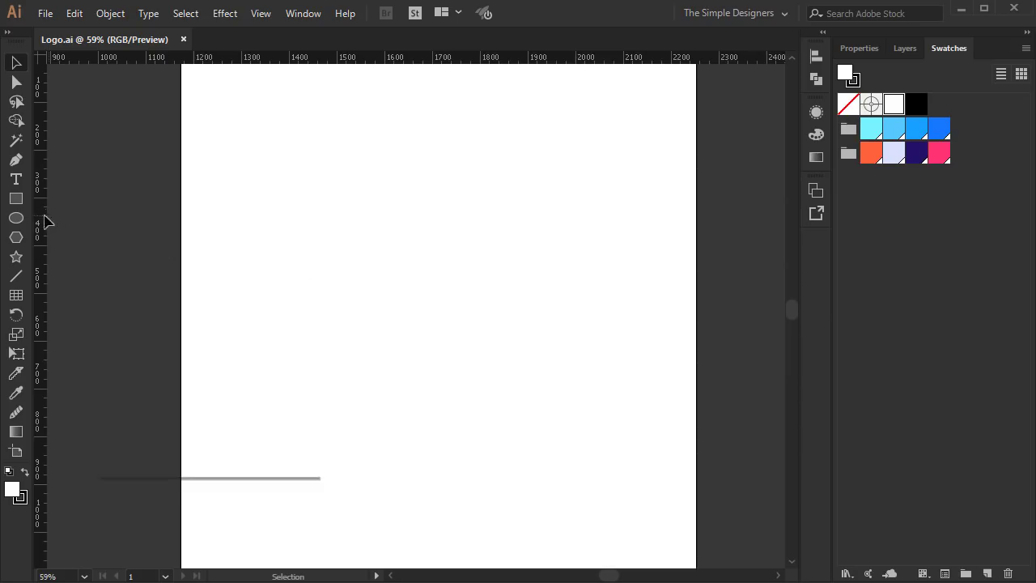
Switch from the balloon logo preview to the blank Logo.ai artboard
click(15, 217)
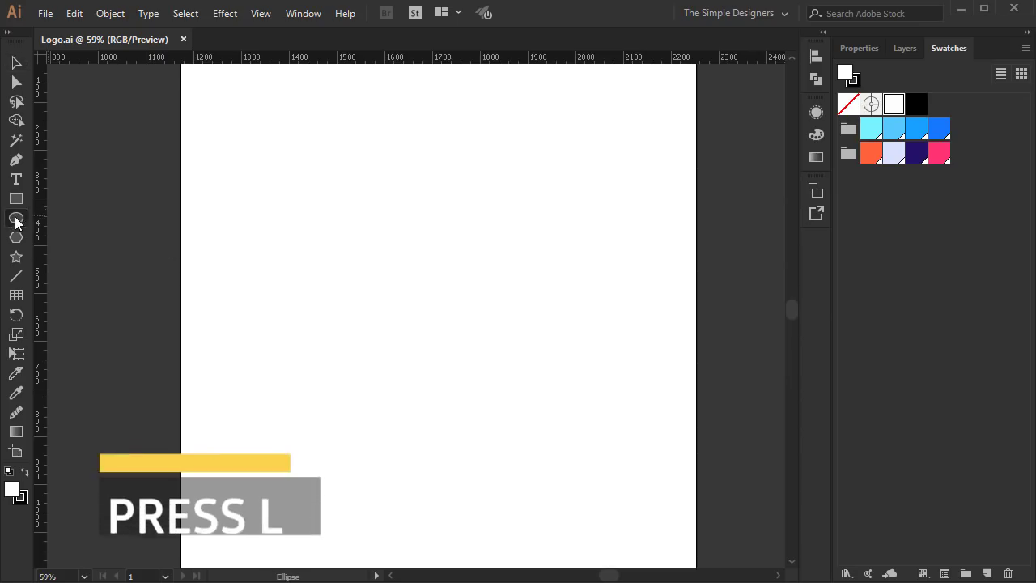
Create a 400 × 400 px circle on the page with the Ellipse tool
click(398, 259)
text(00)
key(Tab)
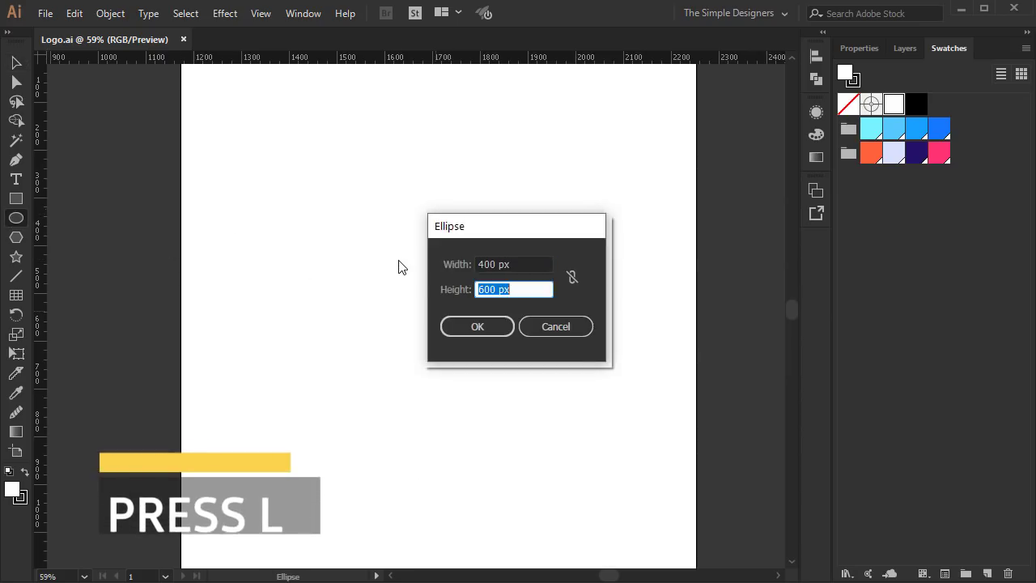
text(400)
click(475, 324)
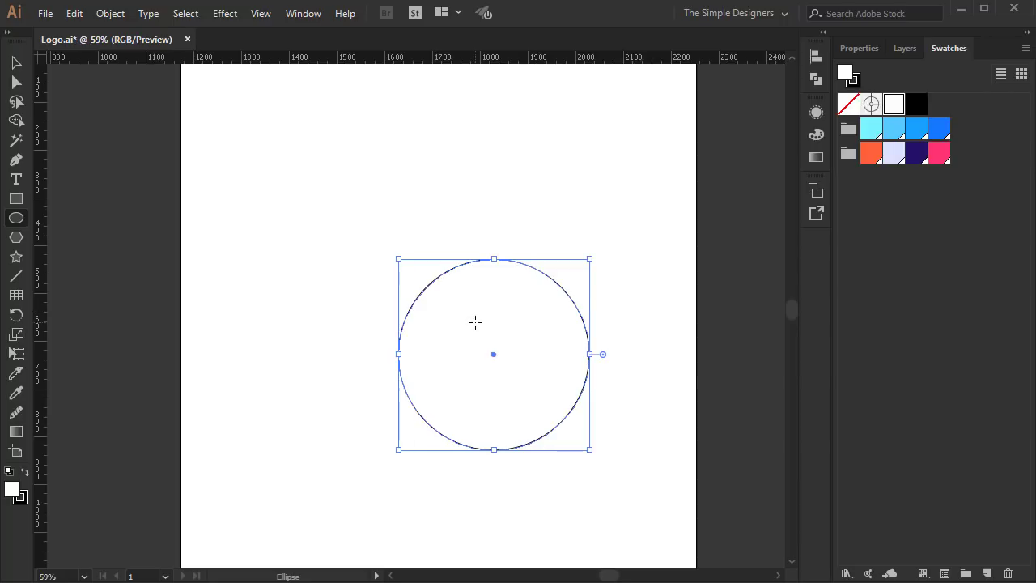
Fill the circle bright blue, remove its stroke, and move it up and left
click(939, 134)
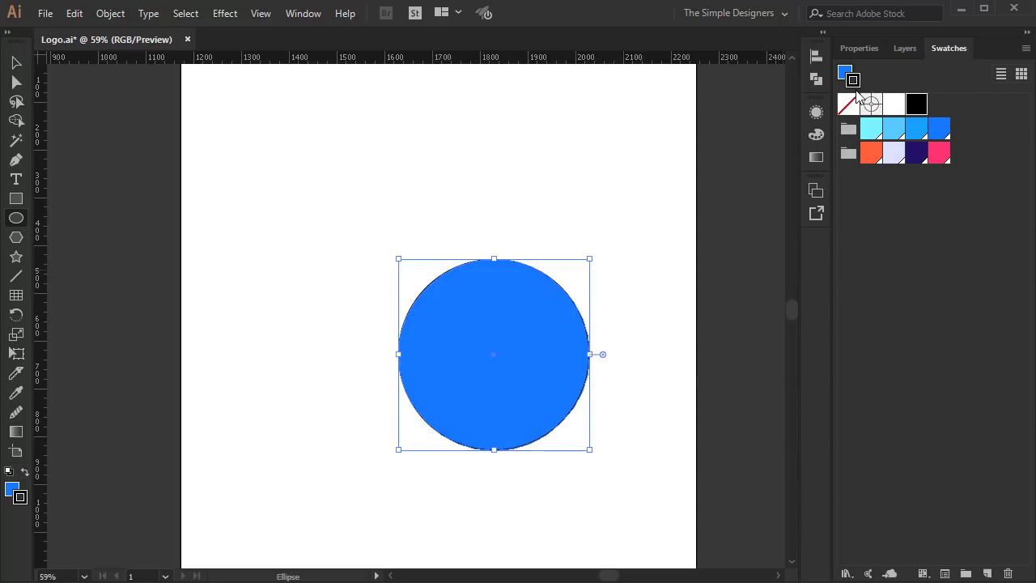
click(854, 97)
click(845, 77)
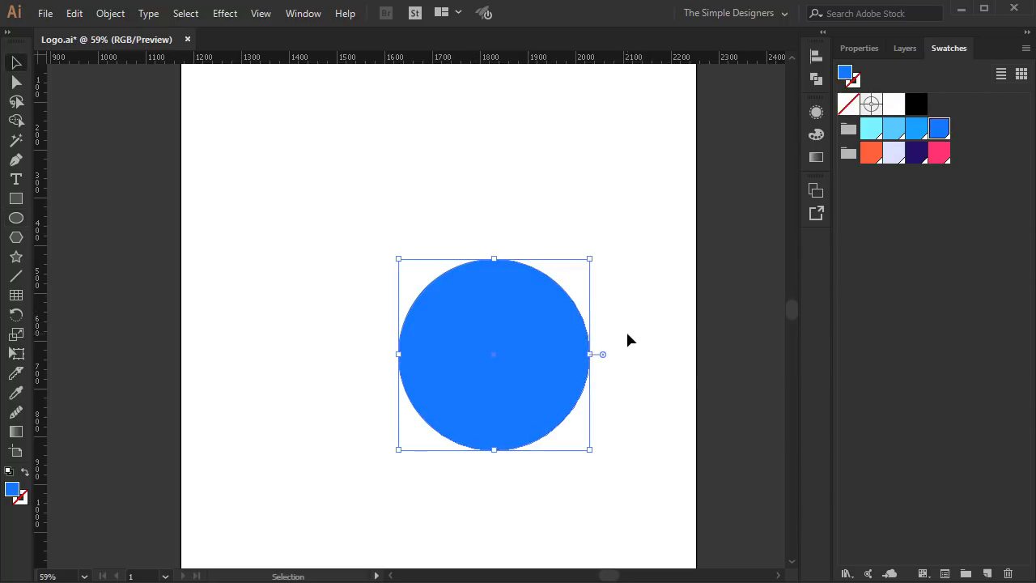
drag(509, 359, 336, 326)
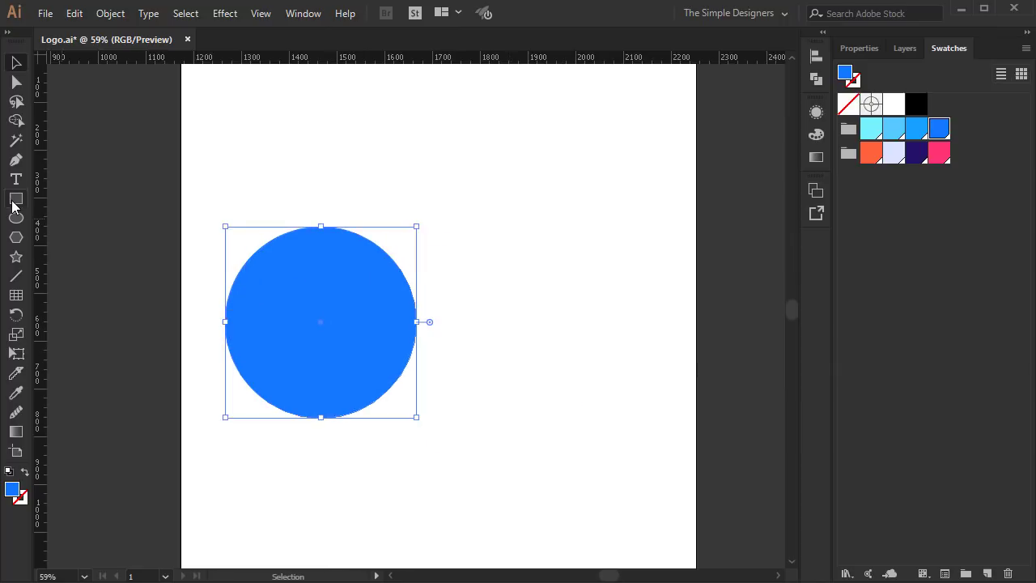
Create a 100 × 600 px rectangle strip
click(473, 193)
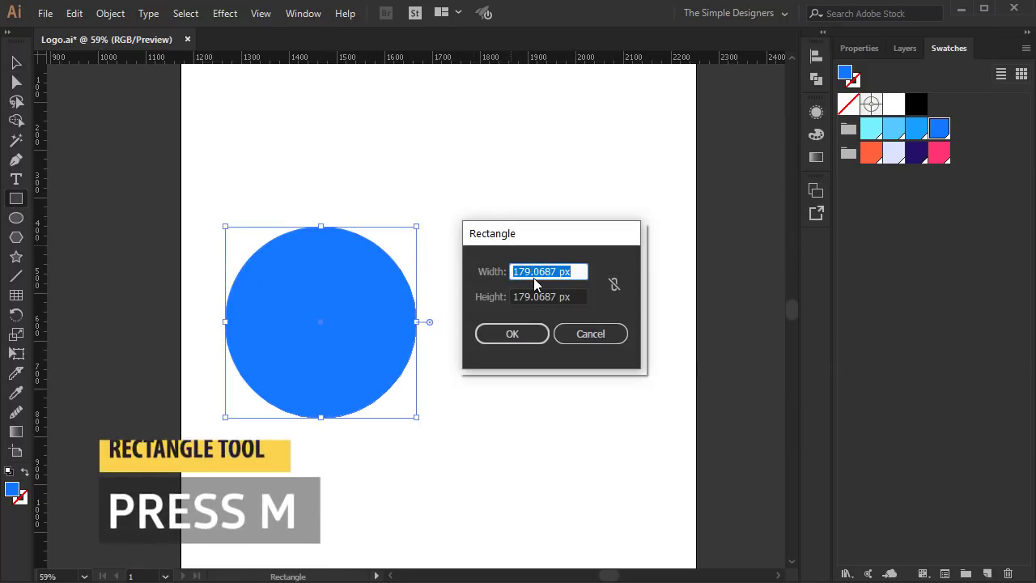
text(100)
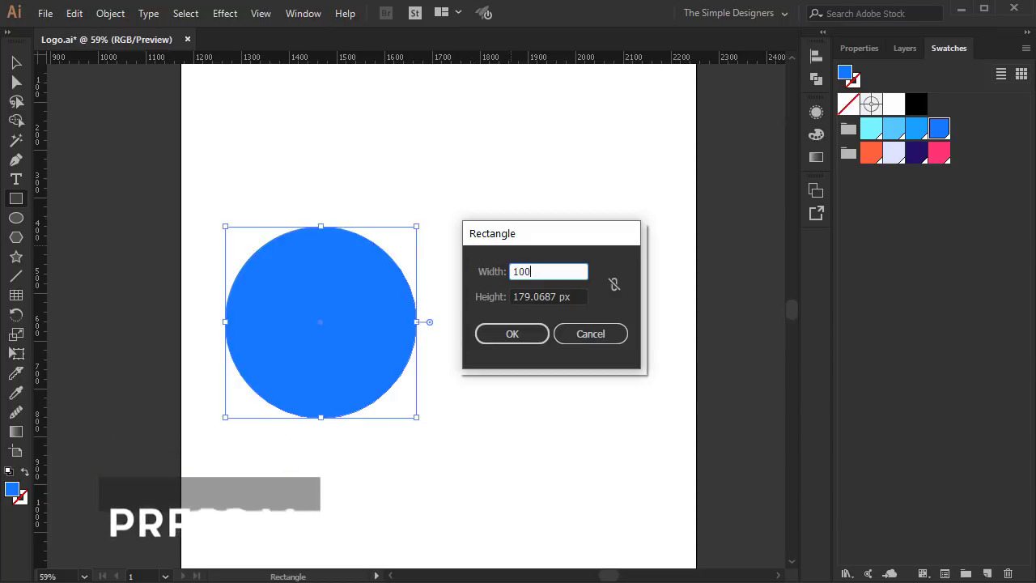
key(Tab)
text(600)
click(508, 334)
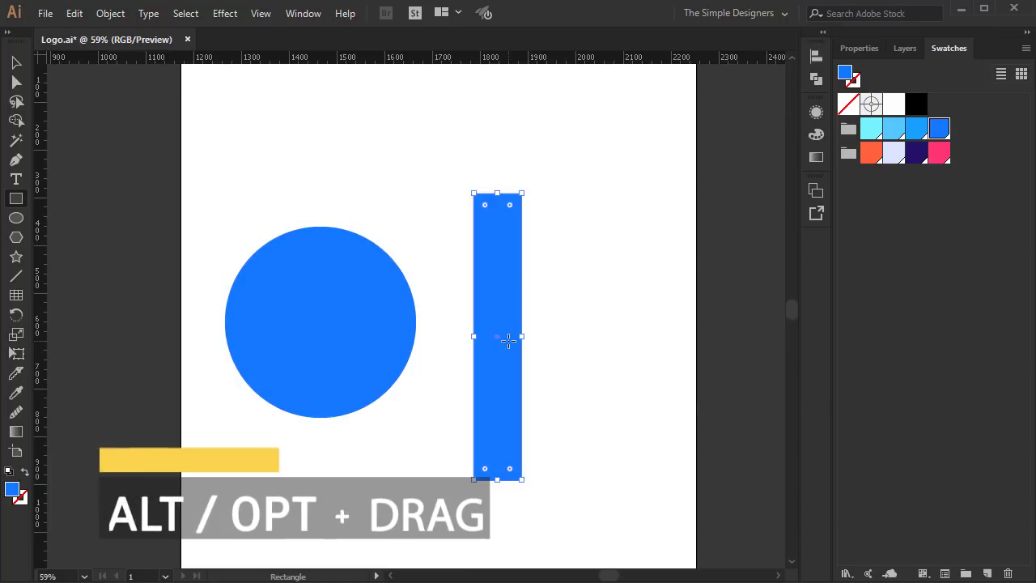
Duplicate the strip into three adjoining strips and move them over the circle's left half
key(v)
drag(489, 335, 537, 335)
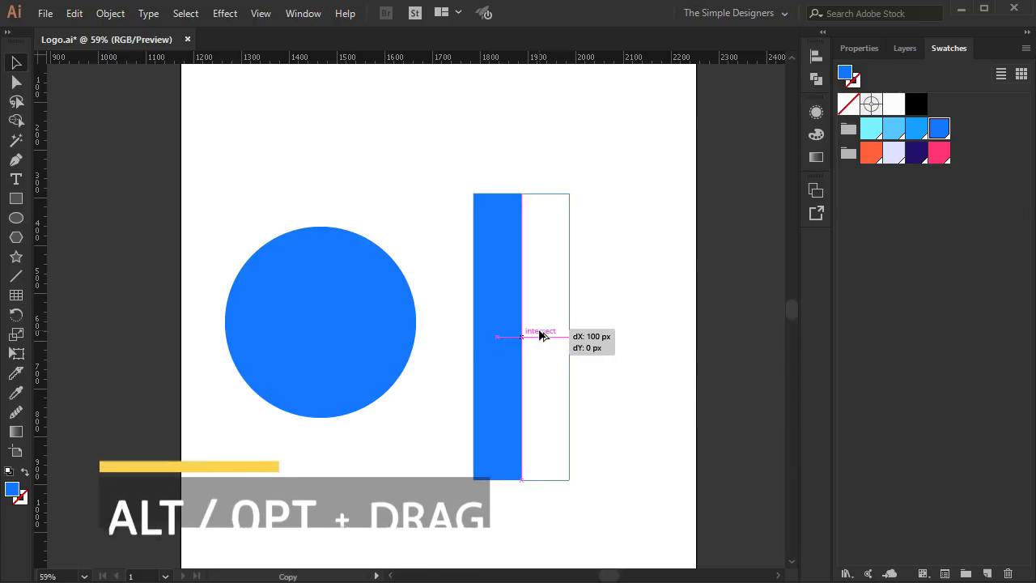
key(ctrl+d)
key(ctrl+d)
click(716, 402)
mouse_move(689, 401)
mouse_down()
mouse_move(312, 414)
mouse_move(247, 437)
mouse_up()
click(428, 397)
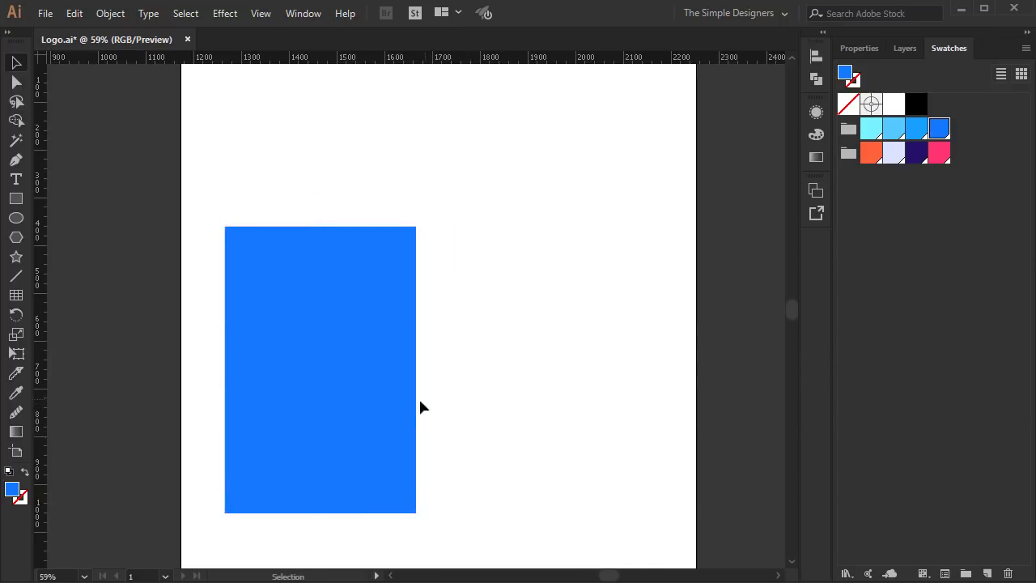
key(ctrl+z)
Recolour the three strips mid blue, light blue and light cyan from right to left
click(362, 437)
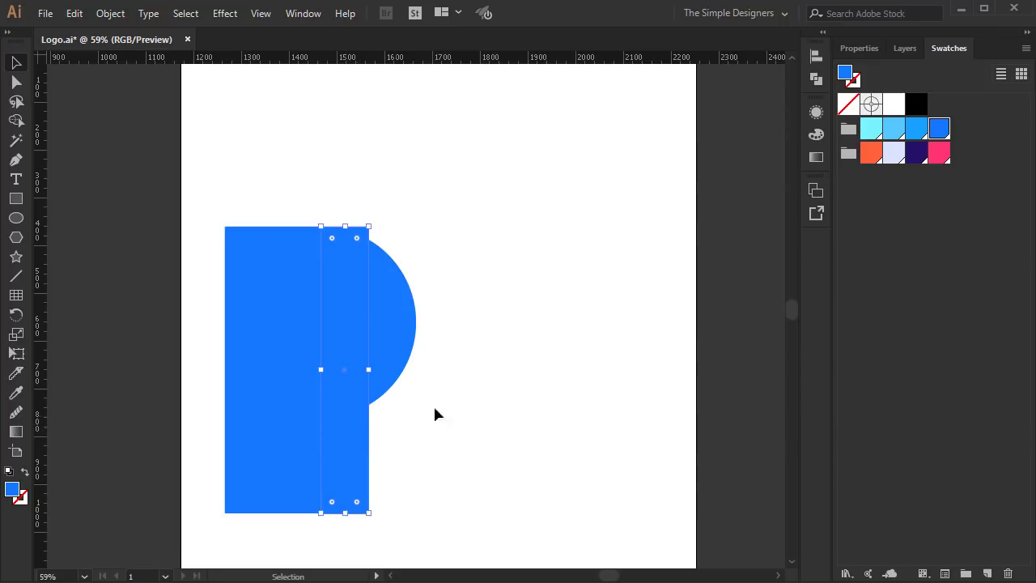
click(916, 128)
click(297, 307)
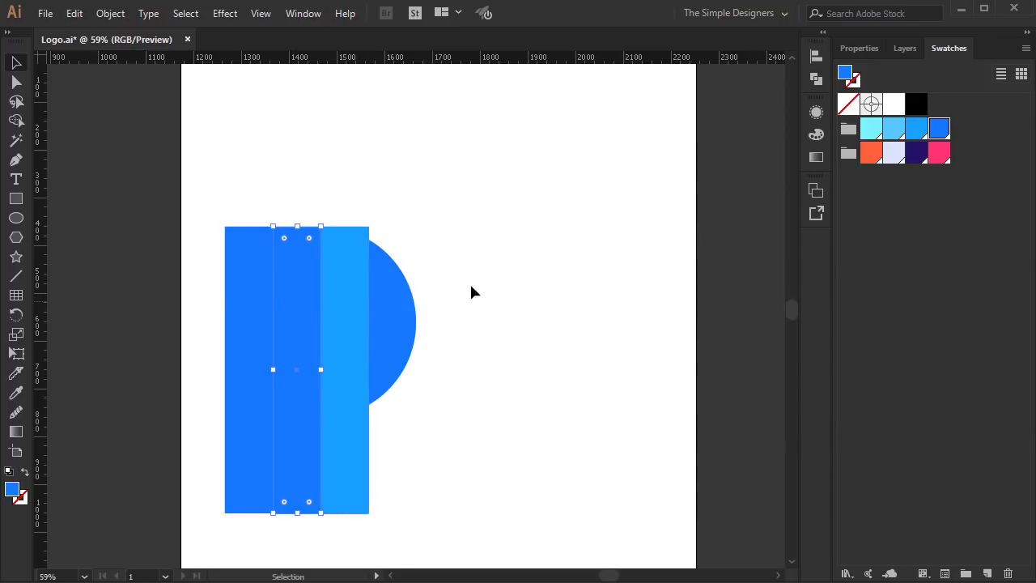
click(887, 131)
click(227, 289)
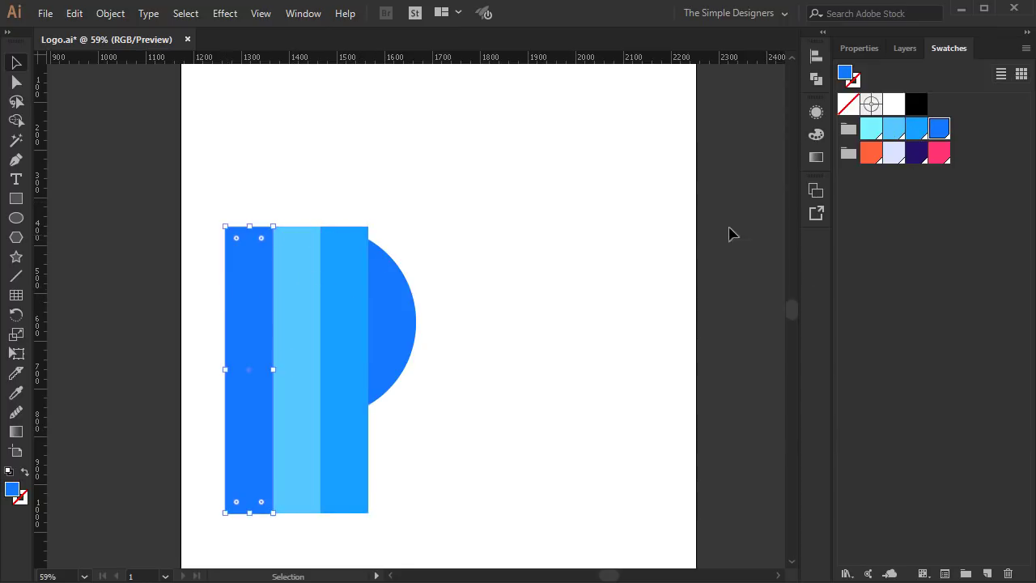
click(874, 131)
click(551, 290)
scroll(420, 324, left, 2)
scroll(538, 427, left, 3)
Rotate the strips 45° and cover their lower-left ends with a black rectangle
mouse_move(399, 258)
mouse_down()
mouse_move(387, 300)
mouse_move(476, 252)
mouse_move(512, 278)
mouse_up()
mouse_move(637, 171)
mouse_down()
mouse_move(673, 287)
mouse_move(670, 272)
mouse_up()
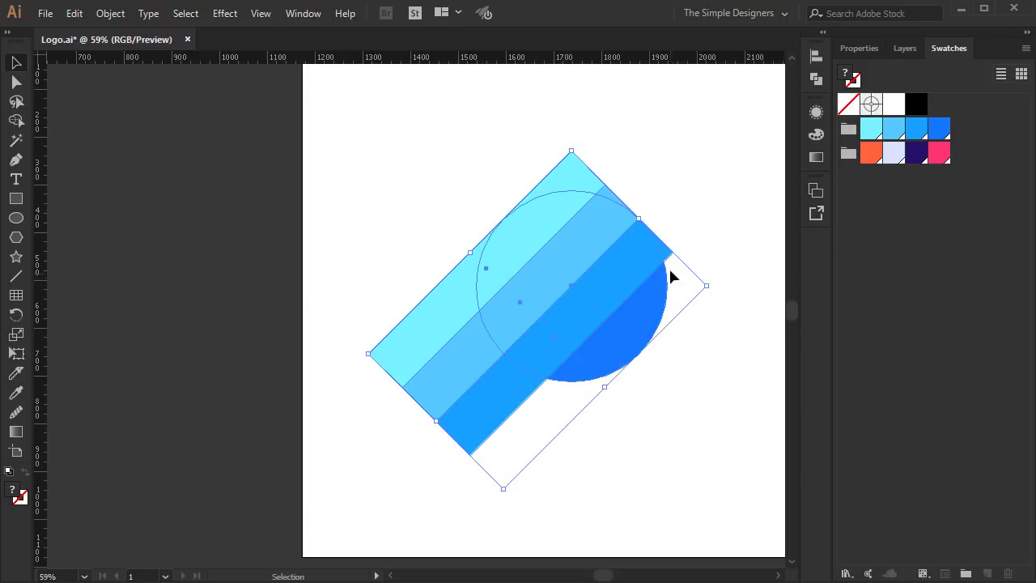
key(m)
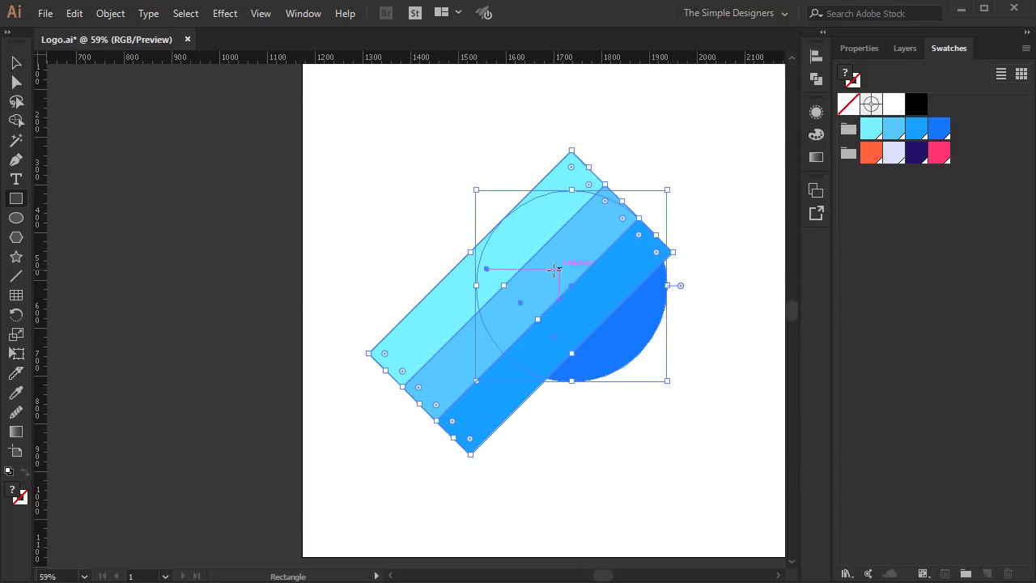
mouse_move(327, 187)
mouse_down()
mouse_move(415, 326)
mouse_move(476, 480)
mouse_up()
key(v)
click(588, 429)
click(396, 401)
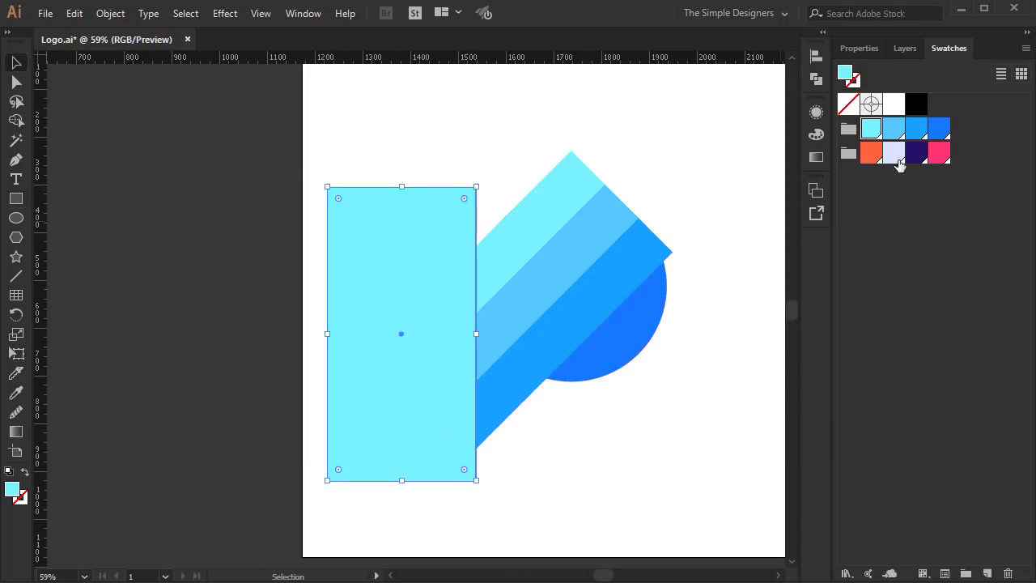
click(916, 105)
Zoom out and select all the shapes together
click(691, 410)
key(ctrl+minus)
mouse_move(699, 508)
mouse_down()
mouse_move(449, 323)
mouse_move(409, 243)
mouse_up()
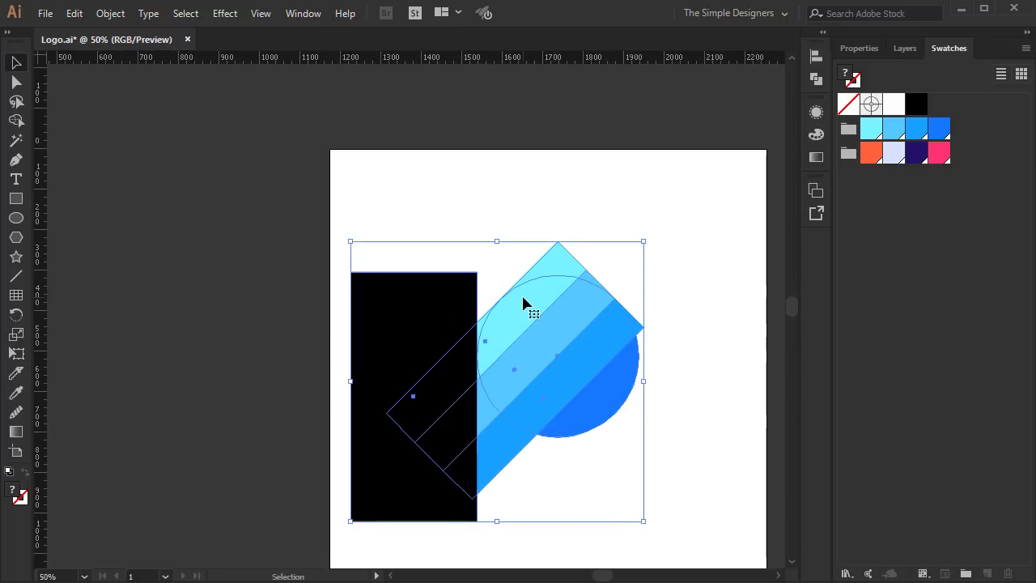
Use Shape Builder to delete the stripe tip, black rectangle and leftover strip pieces
key(shift+m)
scroll(653, 306, up, 1)
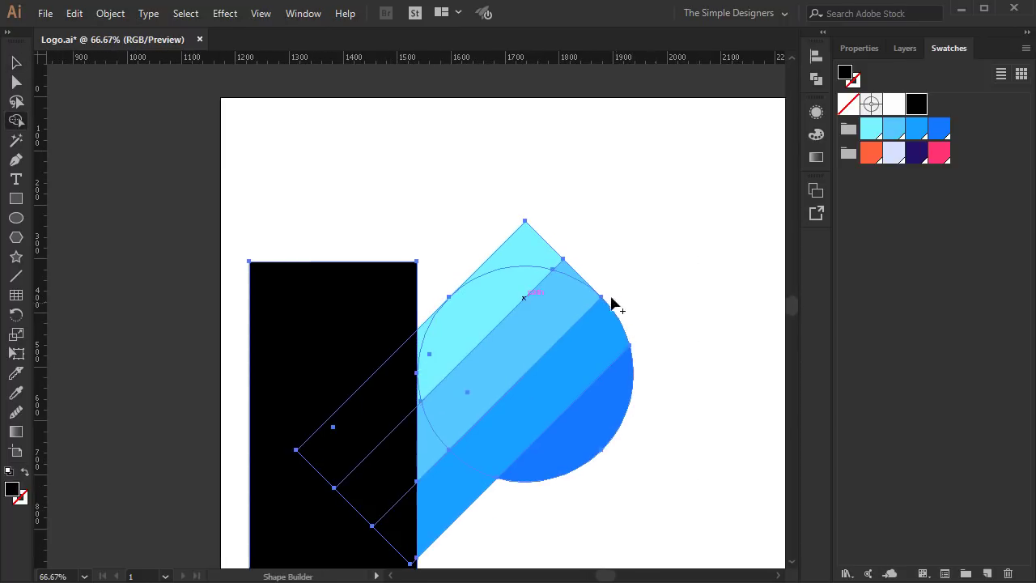
alt+click(557, 257)
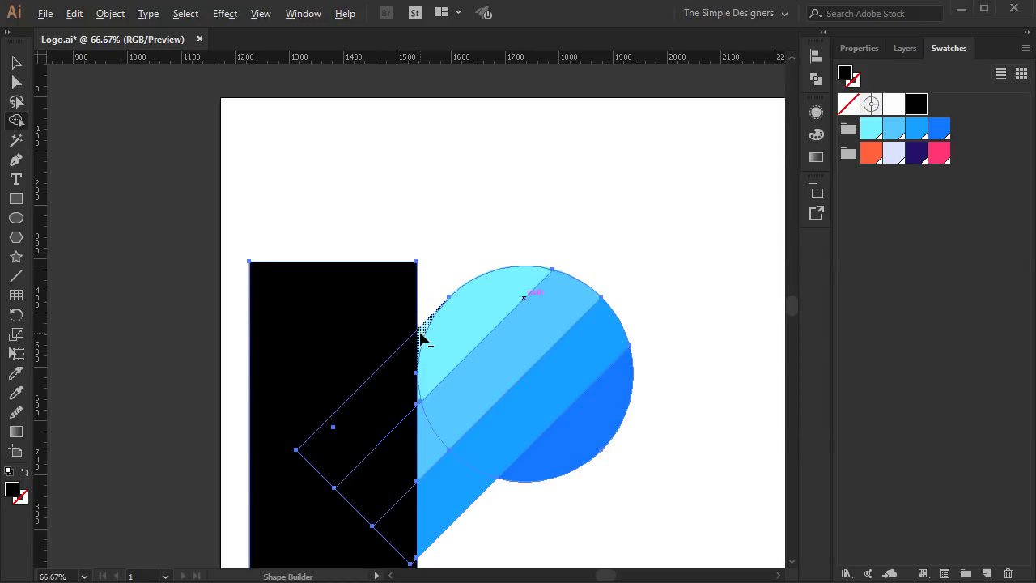
alt+click(375, 348)
alt+click(377, 397)
alt+click(386, 481)
alt+click(397, 527)
Recentre the view and select the P's blue stripes
key(v)
click(717, 334)
drag(699, 468, 655, 425)
click(389, 452)
shift+click(411, 388)
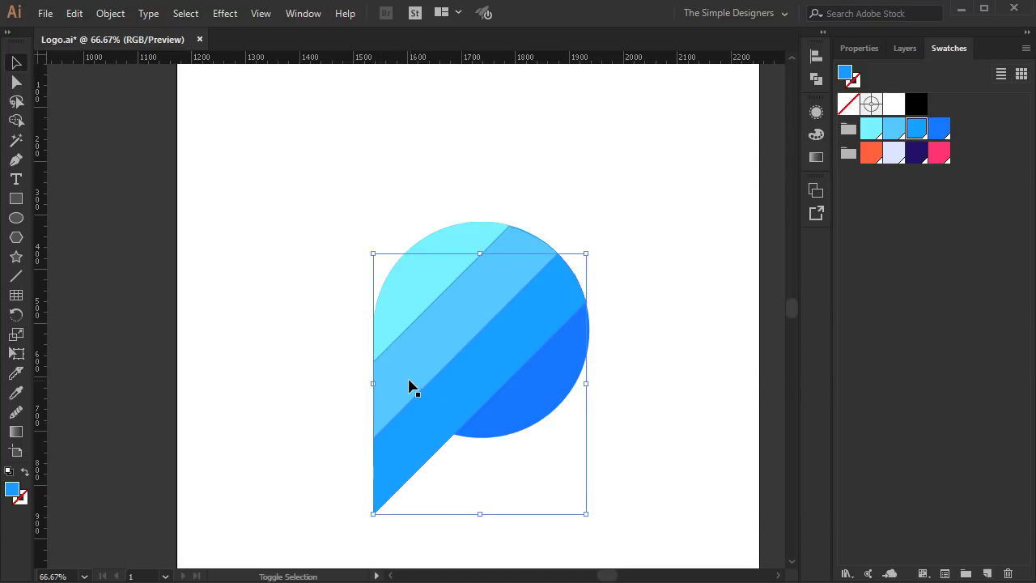
Set the three stripes' blend mode to Overlay
shift+click(407, 314)
click(857, 54)
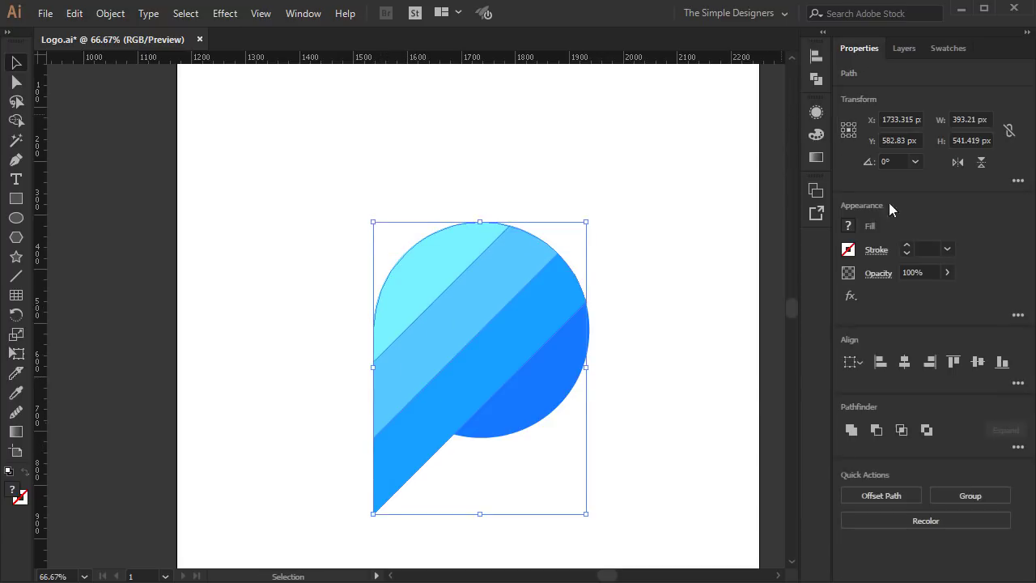
click(878, 274)
click(745, 302)
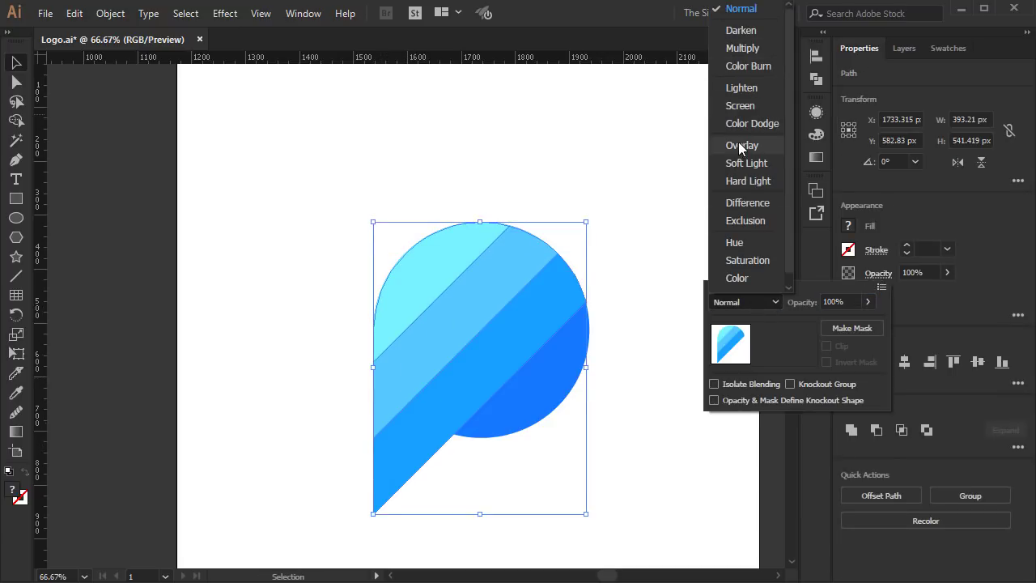
click(739, 145)
Give the blue circle Overlay blending as well
click(647, 240)
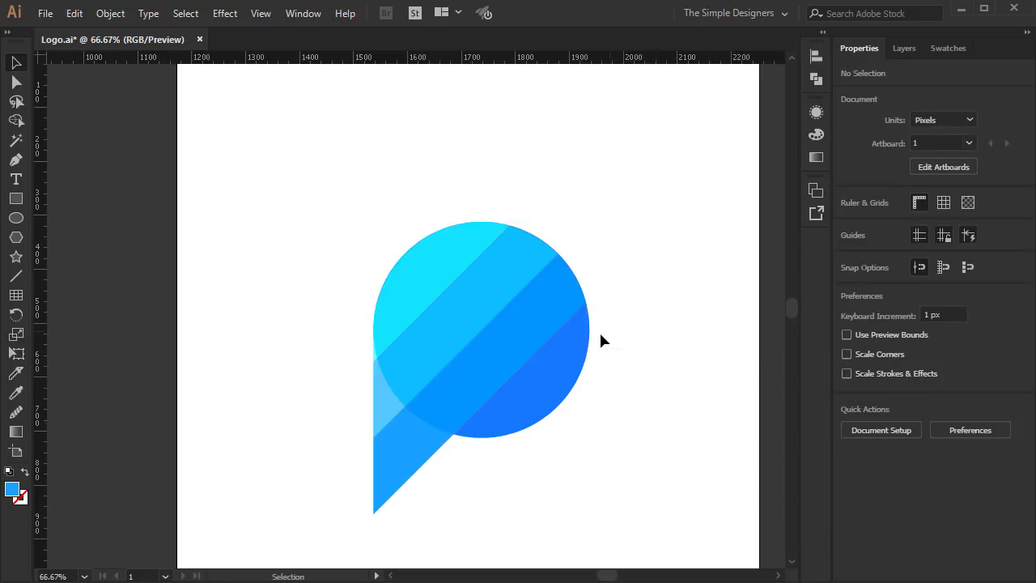
click(551, 393)
click(878, 273)
click(743, 302)
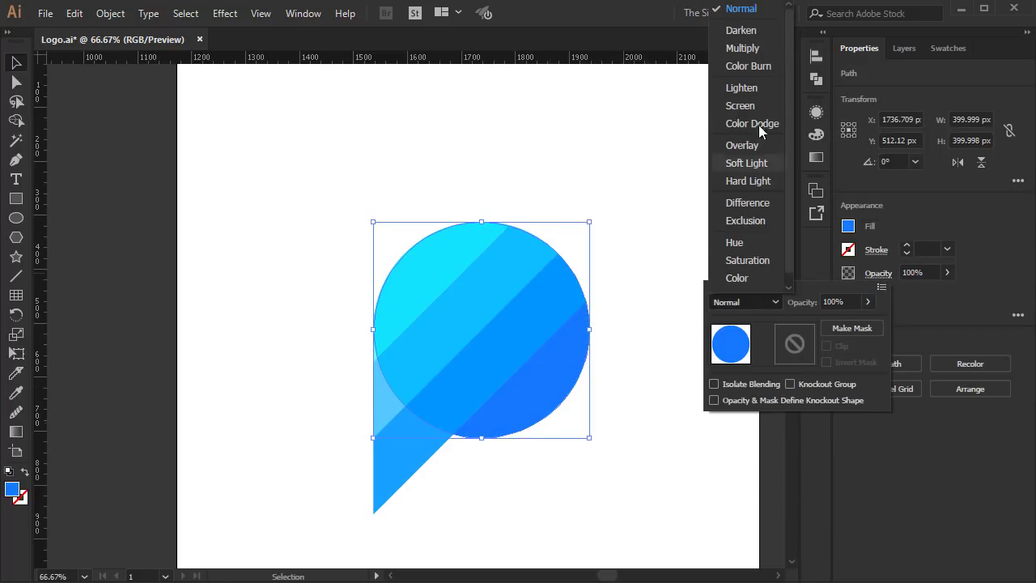
click(741, 145)
click(701, 190)
click(652, 293)
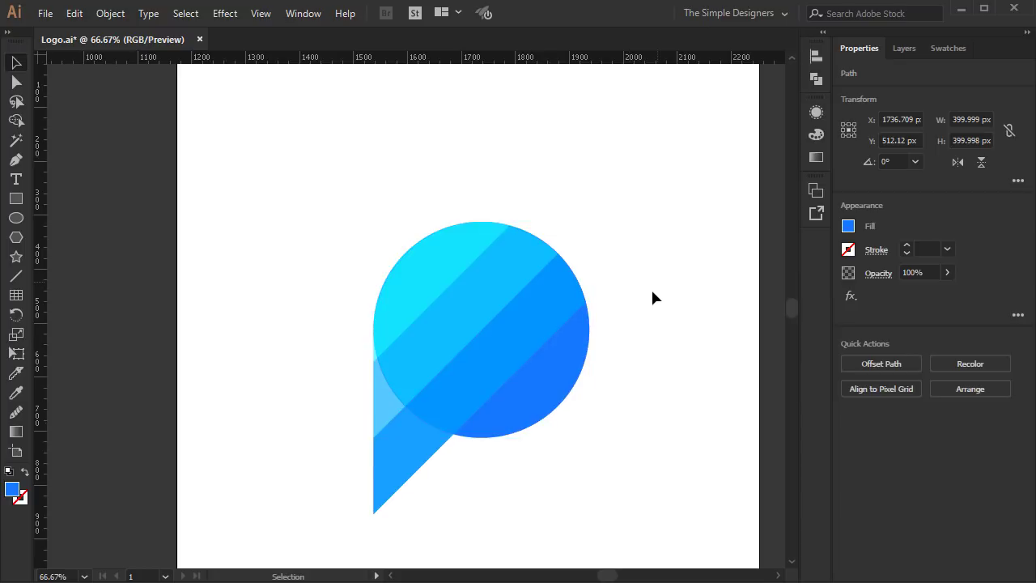
click(476, 323)
Copy the blue circle and paste it directly in front
key(a)
key(v)
scroll(790, 359, down, 5)
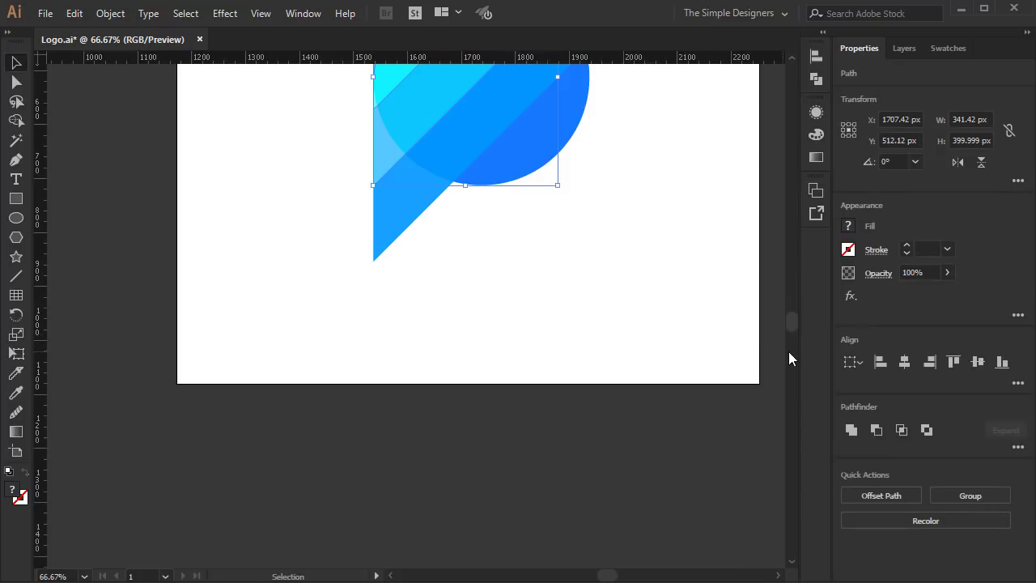
click(589, 301)
scroll(578, 405, up, 5)
click(509, 398)
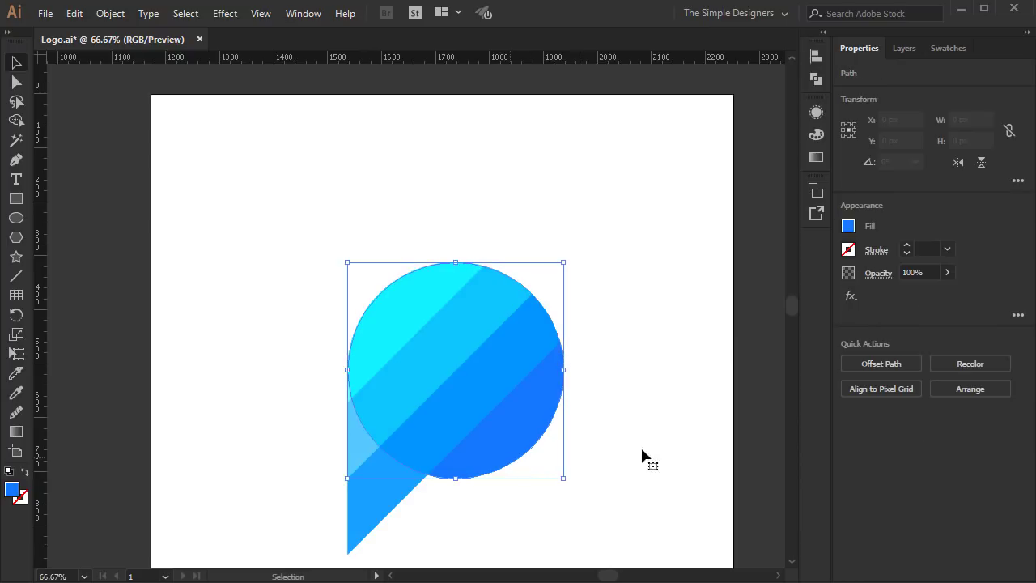
drag(647, 456, 532, 480)
key(ctrl+plus)
key(ctrl+plus)
key(ctrl+c)
key(ctrl+f)
Shrink the front copy around its centre to 94 px
key(ctrl+minus)
key(ctrl+minus)
drag(622, 234, 597, 316)
drag(527, 342, 477, 462)
click(508, 346)
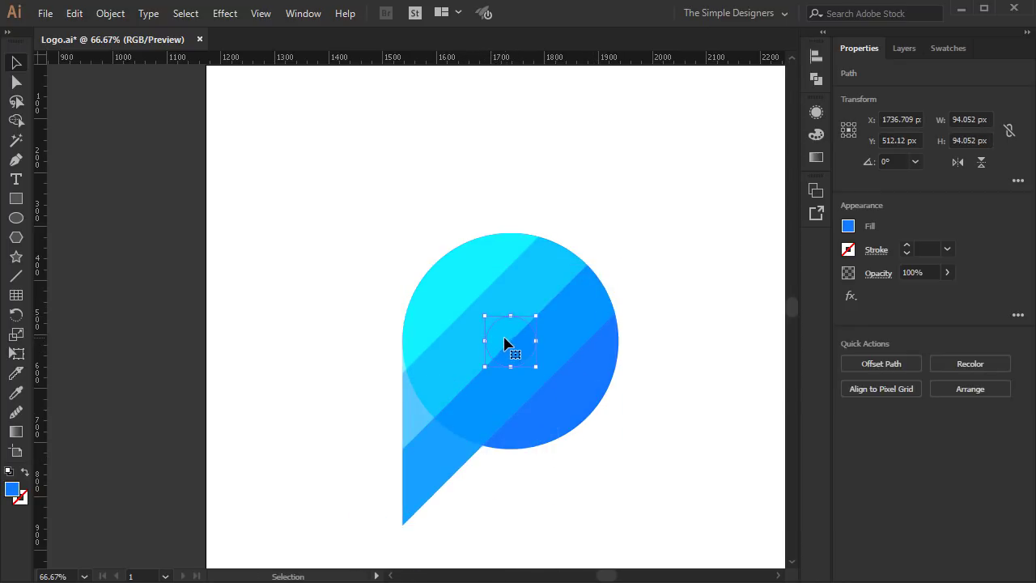
Move the small circle to the stem's base and set its blend mode to Normal
drag(507, 346, 422, 462)
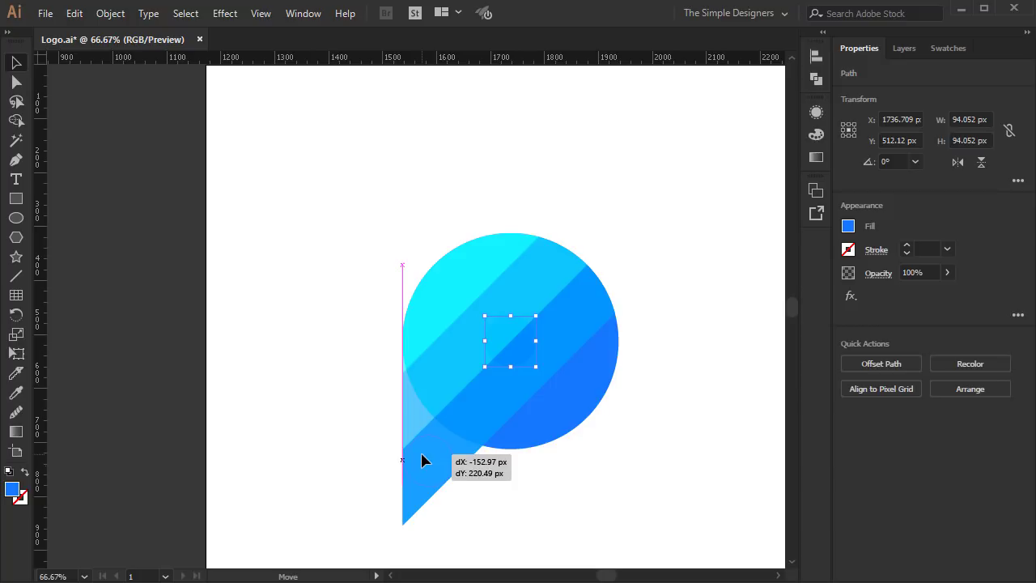
drag(421, 462, 422, 462)
key(ctrl+plus)
key(ctrl+plus)
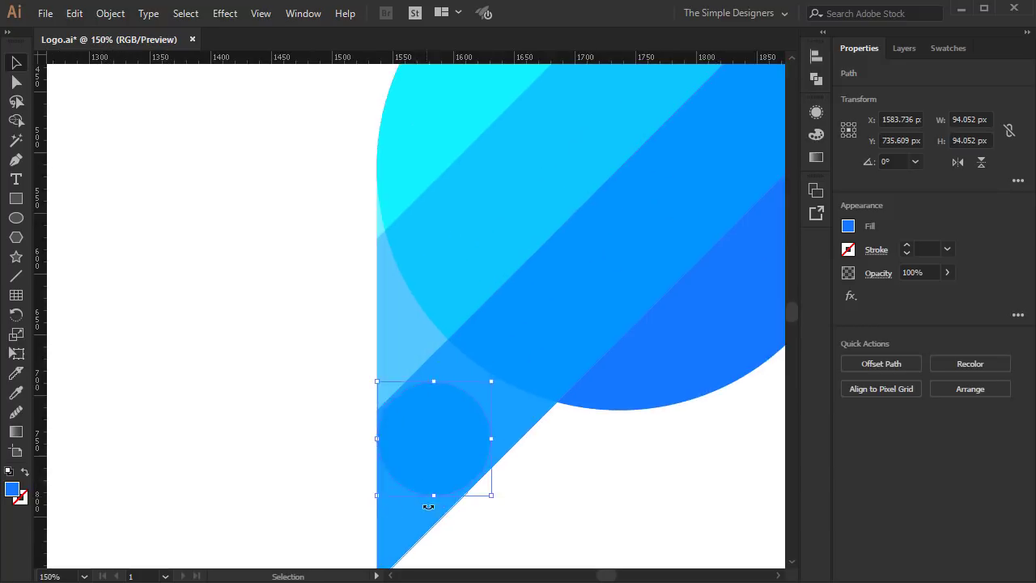
click(878, 274)
click(745, 302)
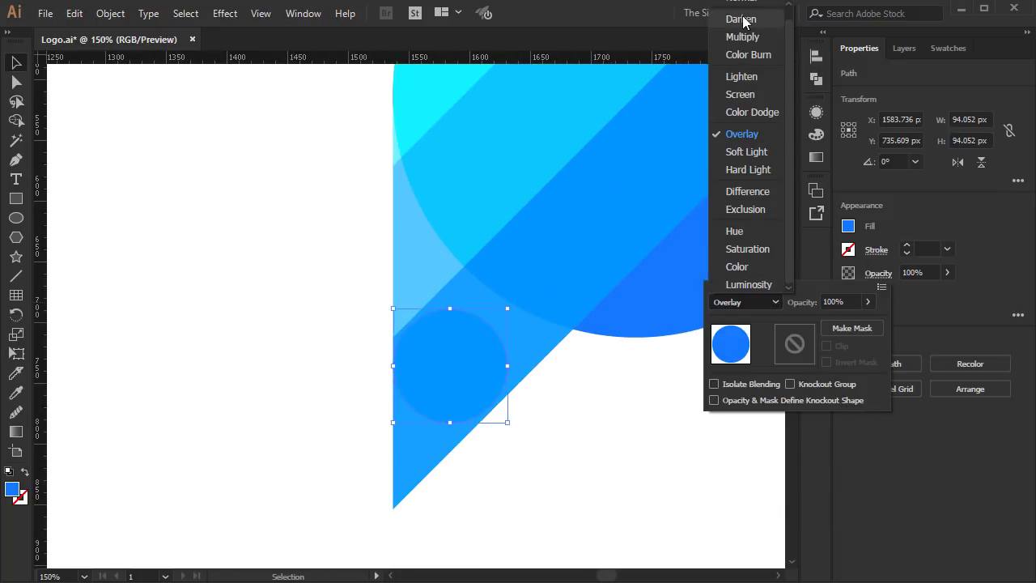
click(734, 9)
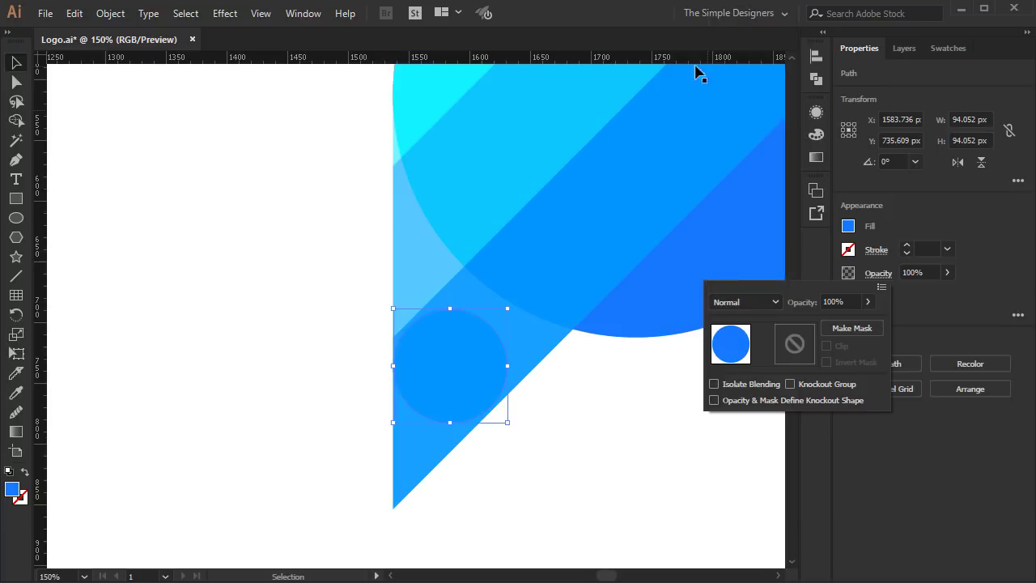
click(442, 385)
Bring the small circle to front, shrink it to about 77.6 px, and seat it at the stem's end
right_click(491, 407)
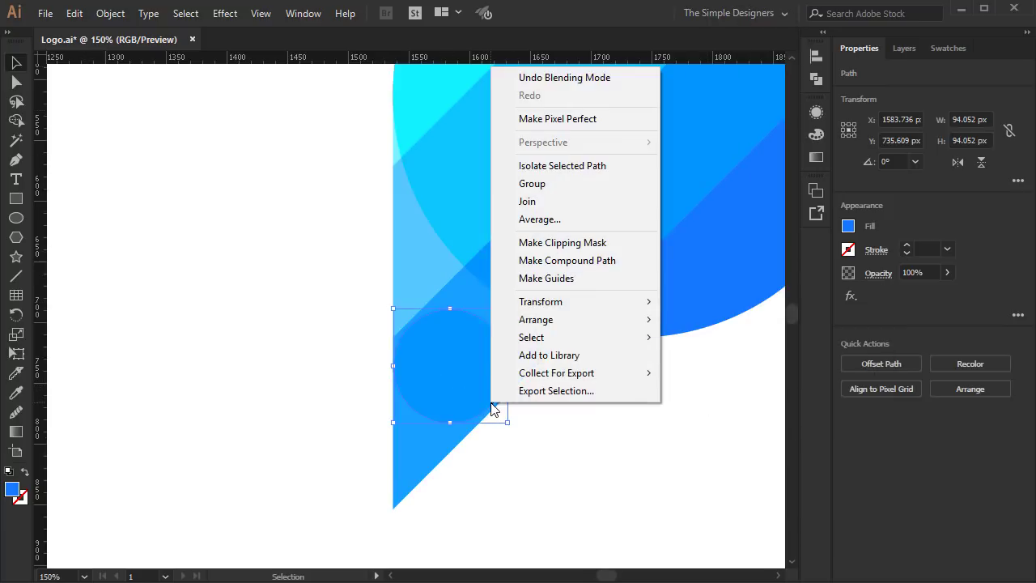
click(712, 319)
click(668, 347)
scroll(423, 419, up, 1)
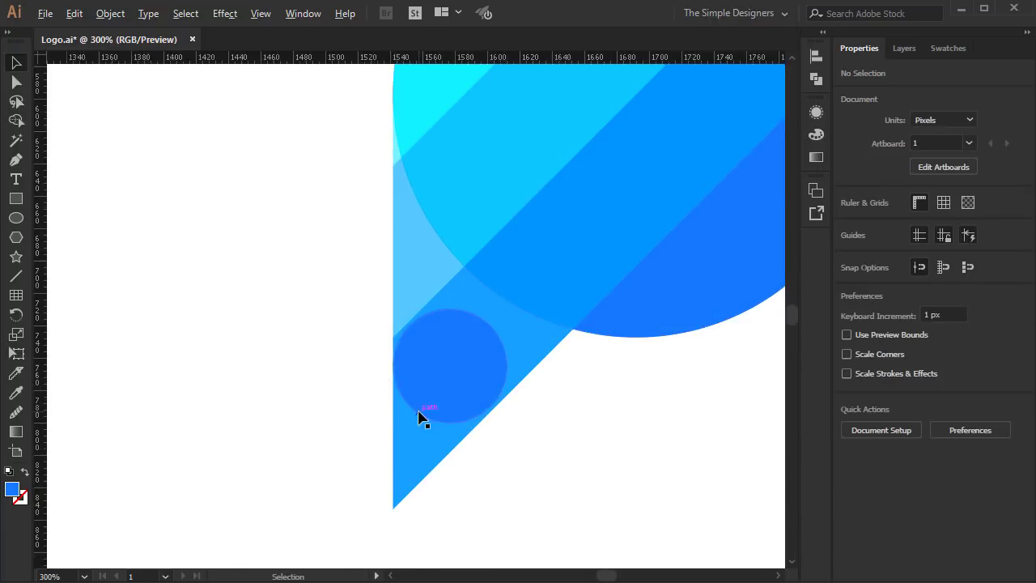
scroll(467, 413, up, 1)
drag(481, 391, 469, 428)
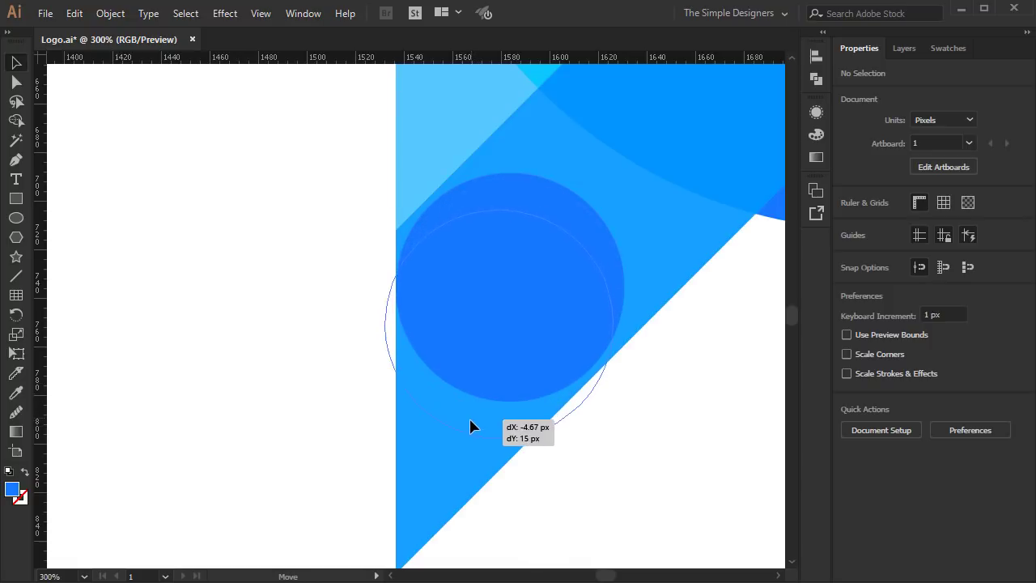
drag(617, 215, 615, 233)
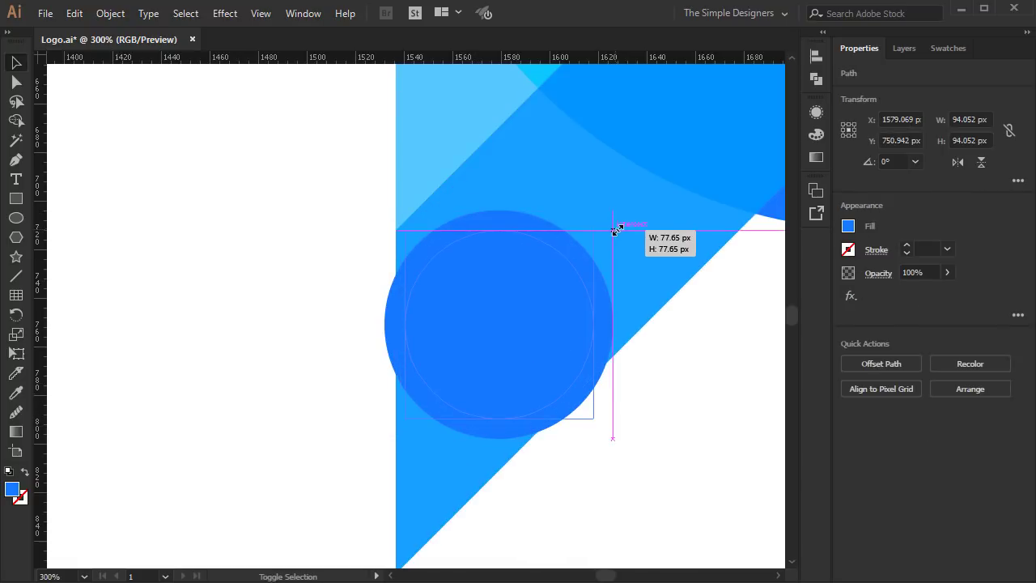
scroll(465, 337, up, 2)
scroll(439, 481, down, 3)
drag(506, 289, 490, 349)
Round the stem's bottom anchor corner to follow the small circle
scroll(516, 470, down, 2)
key(a)
click(408, 515)
drag(415, 508, 502, 296)
Zoom out and select all parts of the P logo
key(v)
click(565, 468)
key(ctrl+0)
drag(623, 501, 477, 490)
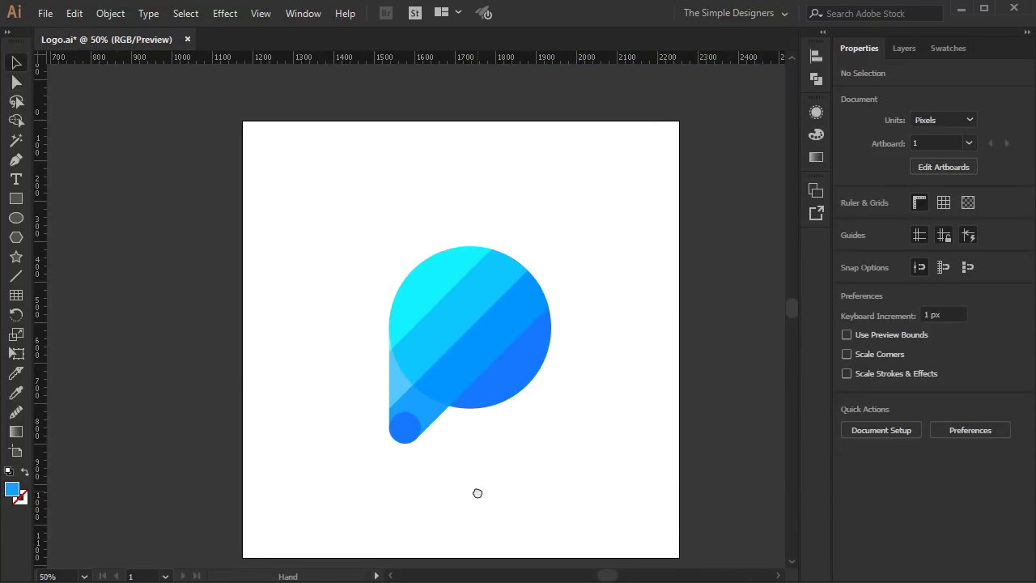
drag(555, 480, 360, 259)
right_click(463, 327)
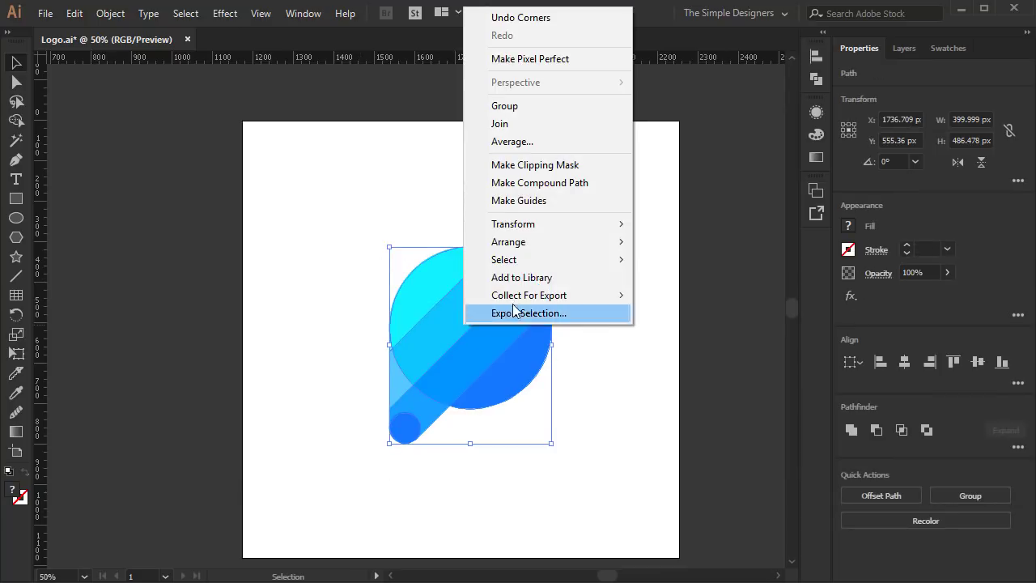
Group the P logo parts and rotate the group about 26°
click(555, 108)
drag(557, 234, 499, 220)
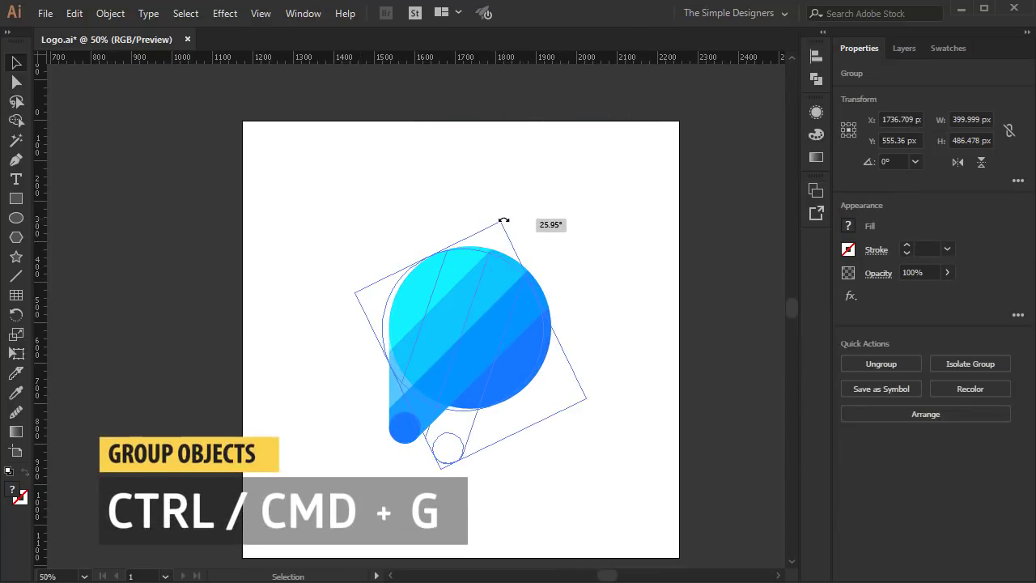
click(584, 287)
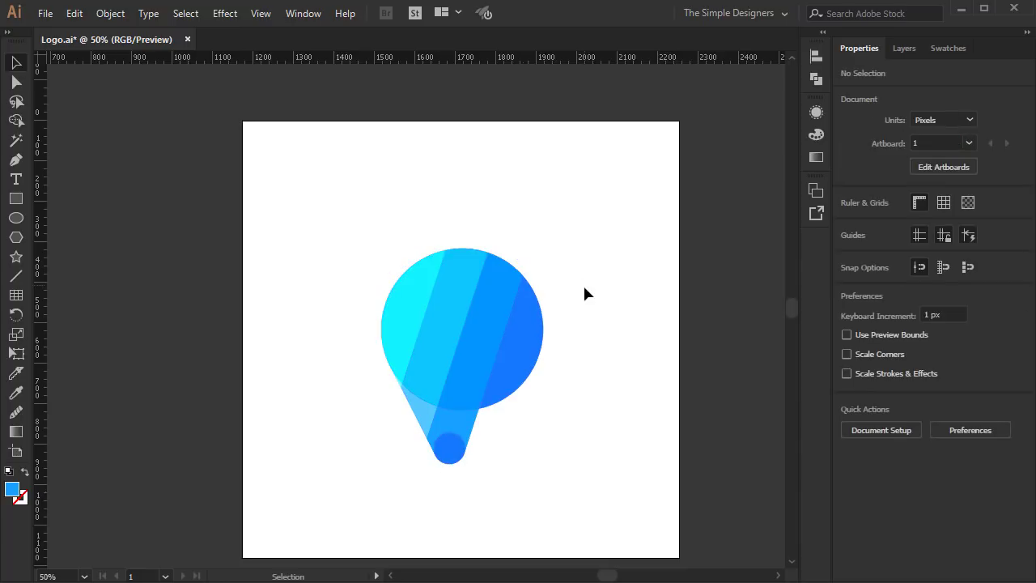
Duplicate the artboard to the right and delete its copied logo, leaving it empty
drag(602, 422, 452, 421)
key(ctrl+minus)
key(ctrl+minus)
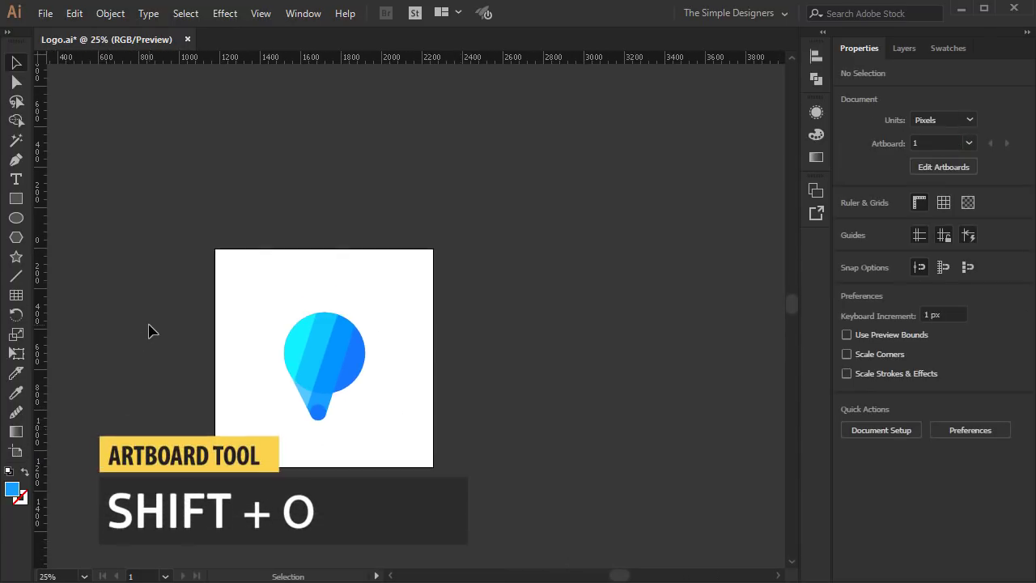
key(shift+o)
drag(245, 254, 480, 270)
key(Escape)
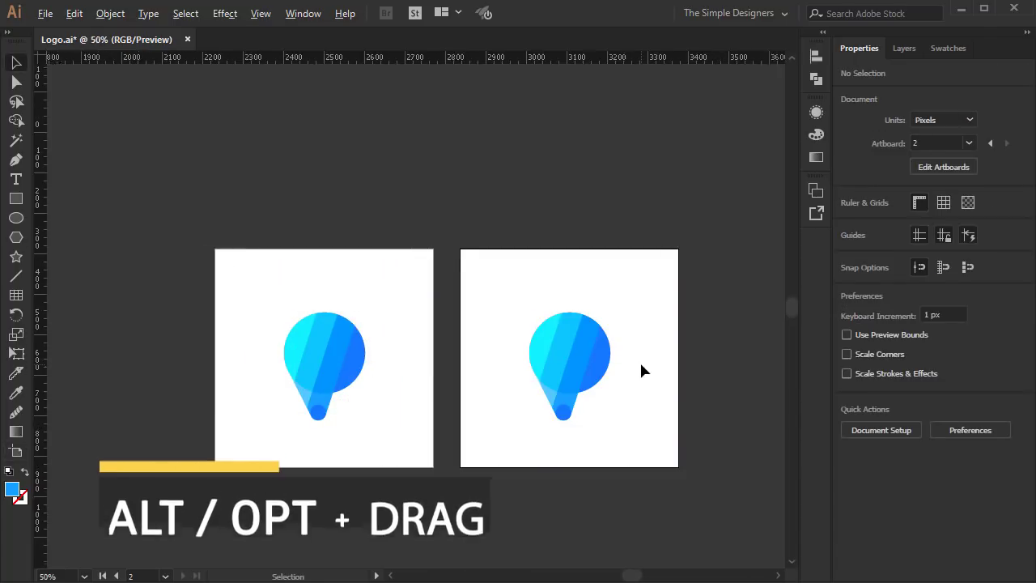
scroll(639, 371, up, 3)
drag(640, 416, 396, 279)
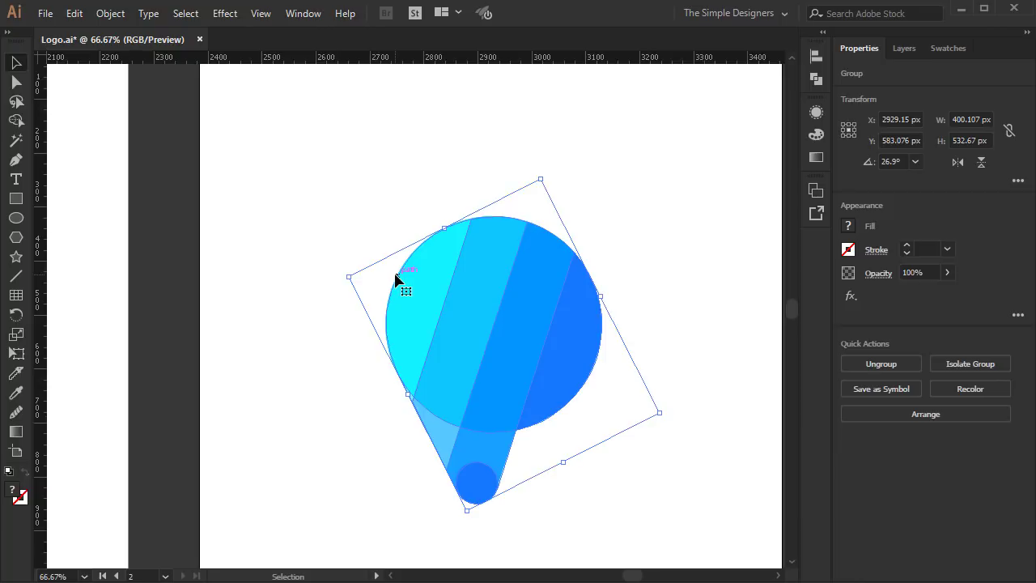
key(Delete)
Draw a circle on the second artboard and fill it black
key(l)
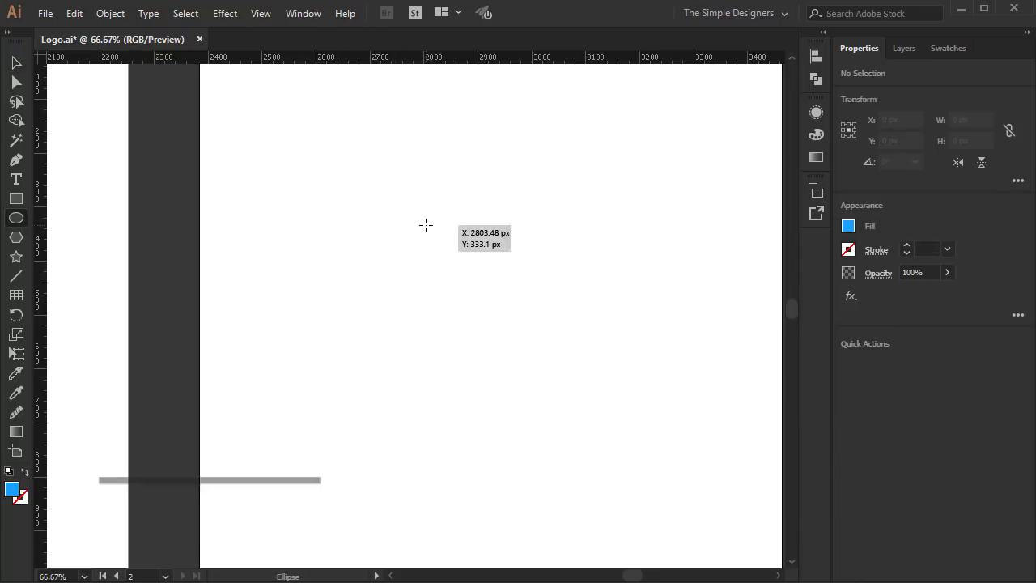
drag(426, 224, 573, 372)
click(948, 49)
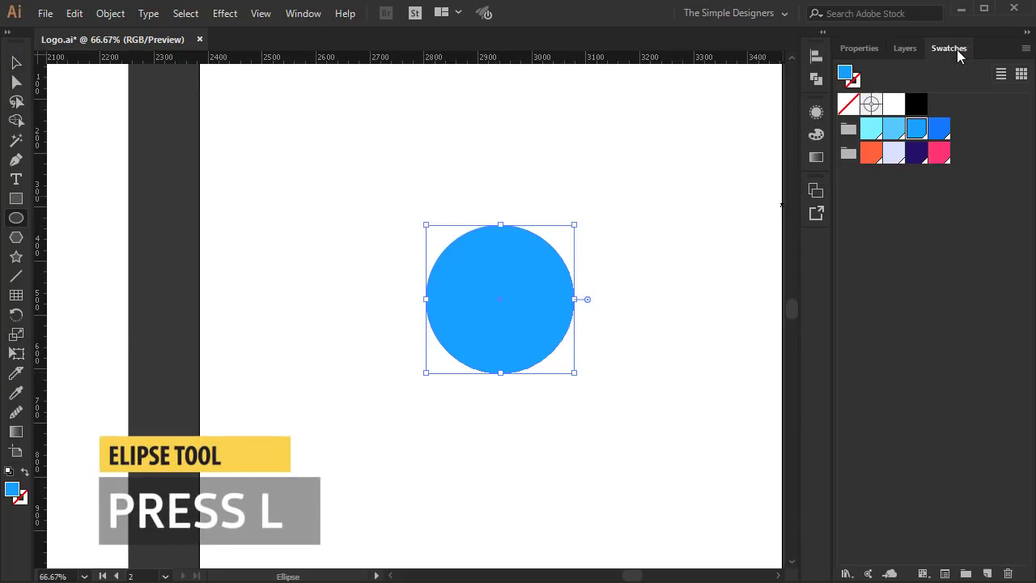
click(916, 104)
key(v)
click(655, 322)
Push the circle's bottom anchor down and stretch its lower curves into a pointed egg
scroll(656, 322, right, 1)
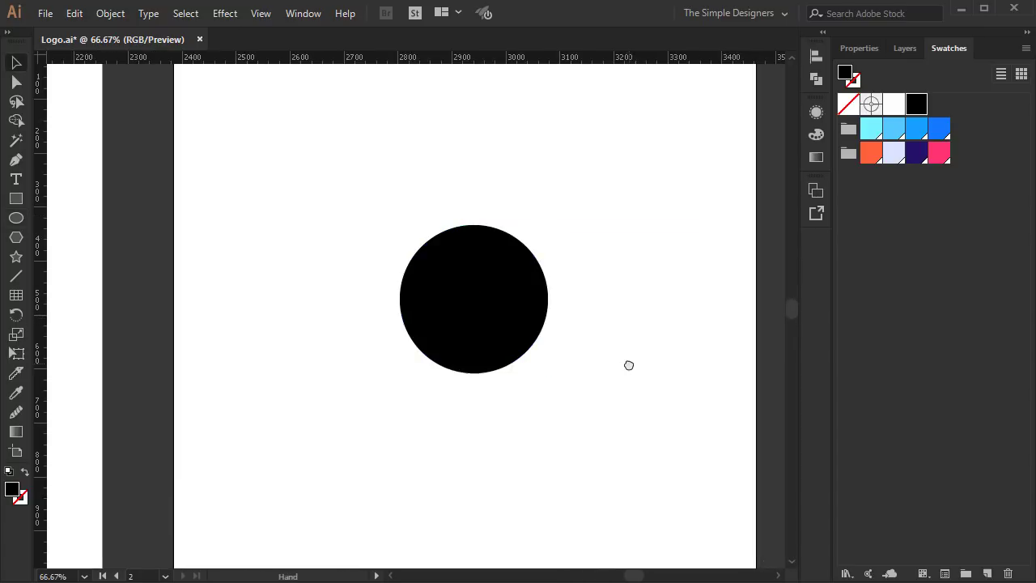
click(462, 342)
key(a)
drag(501, 405, 445, 356)
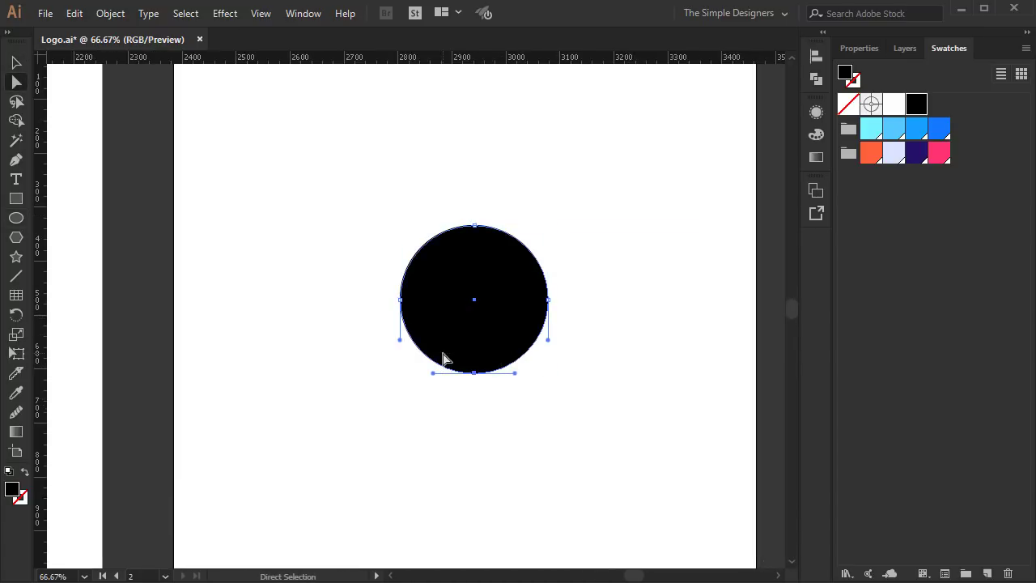
key(shift+Down)
key(shift+Down)
key(shift+Down)
scroll(444, 358, up, 1)
drag(598, 332, 597, 347)
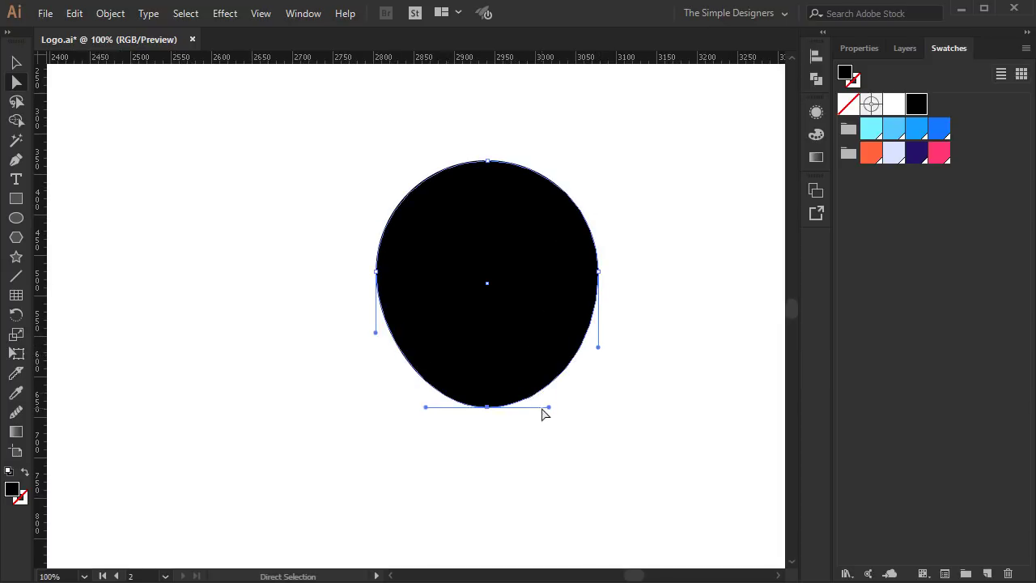
drag(544, 407, 536, 407)
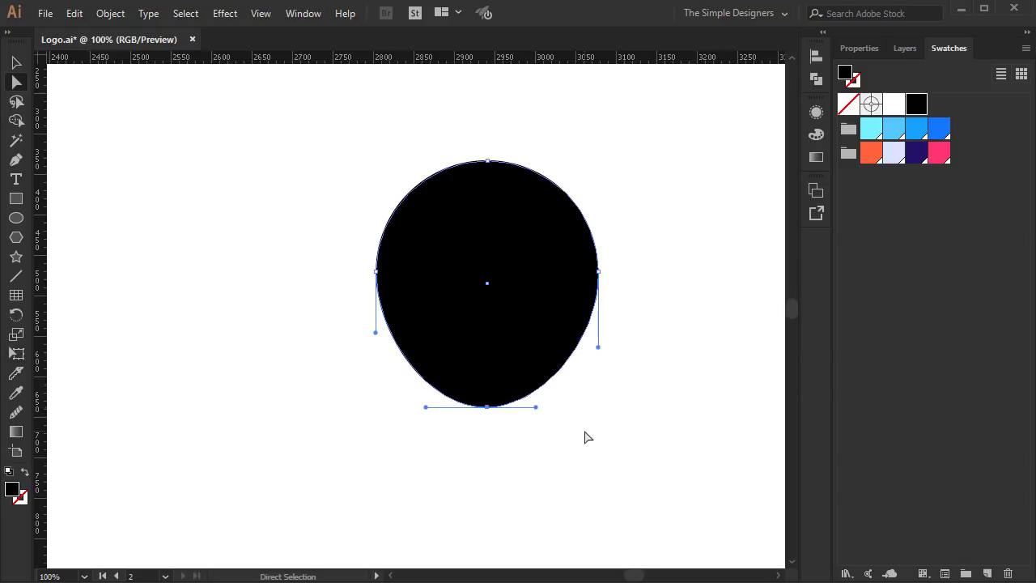
drag(598, 347, 598, 358)
click(635, 382)
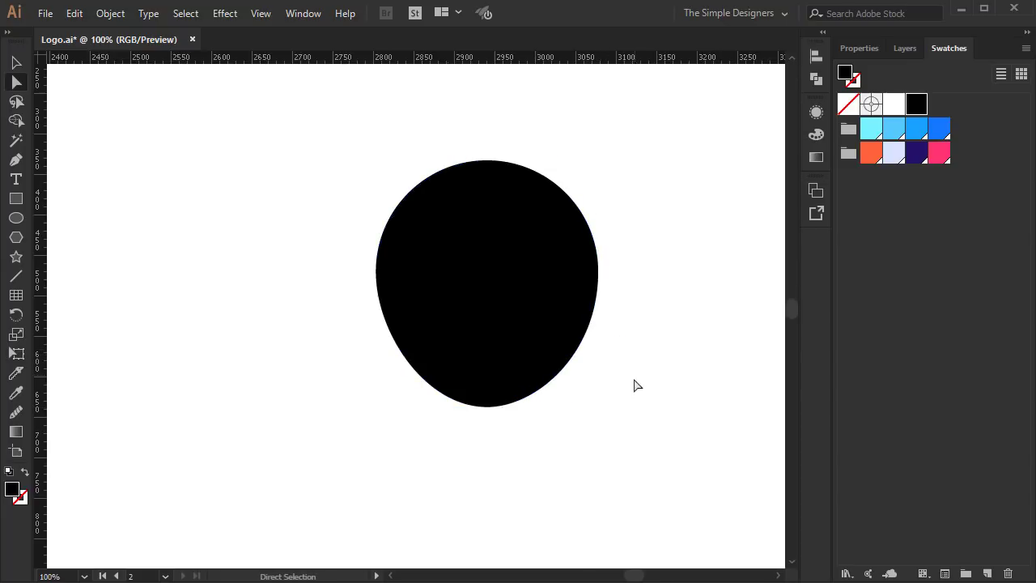
key(v)
click(503, 304)
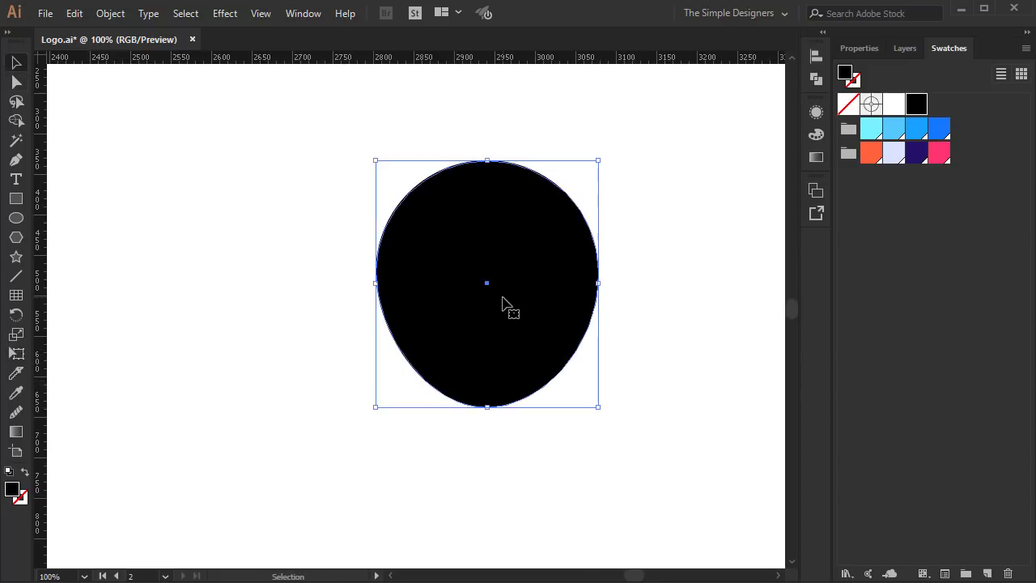
Cut away the egg's left half using a covering rectangle and Pathfinder Minus Front
key(m)
drag(303, 112, 487, 475)
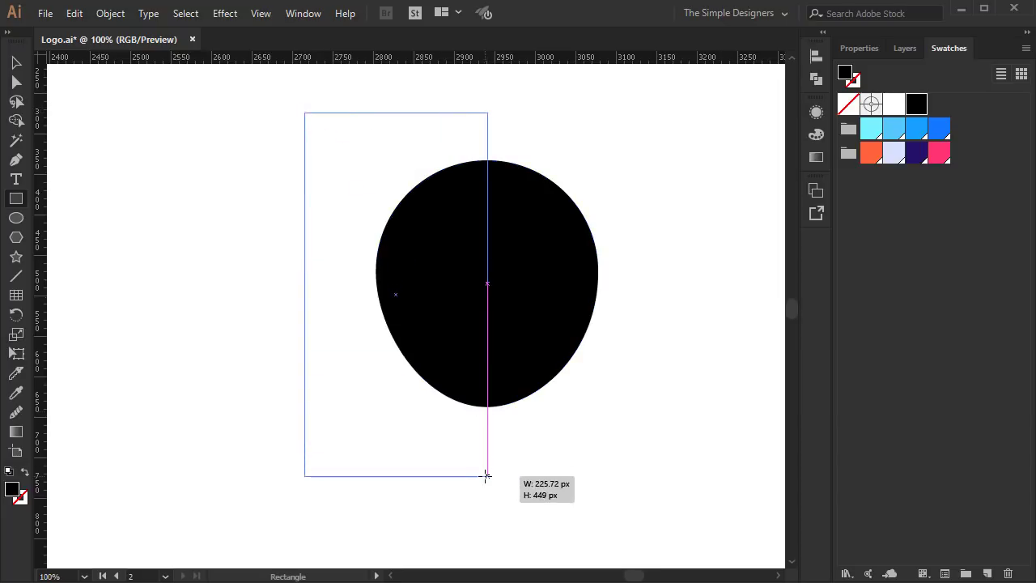
key(v)
drag(604, 437, 345, 285)
click(873, 50)
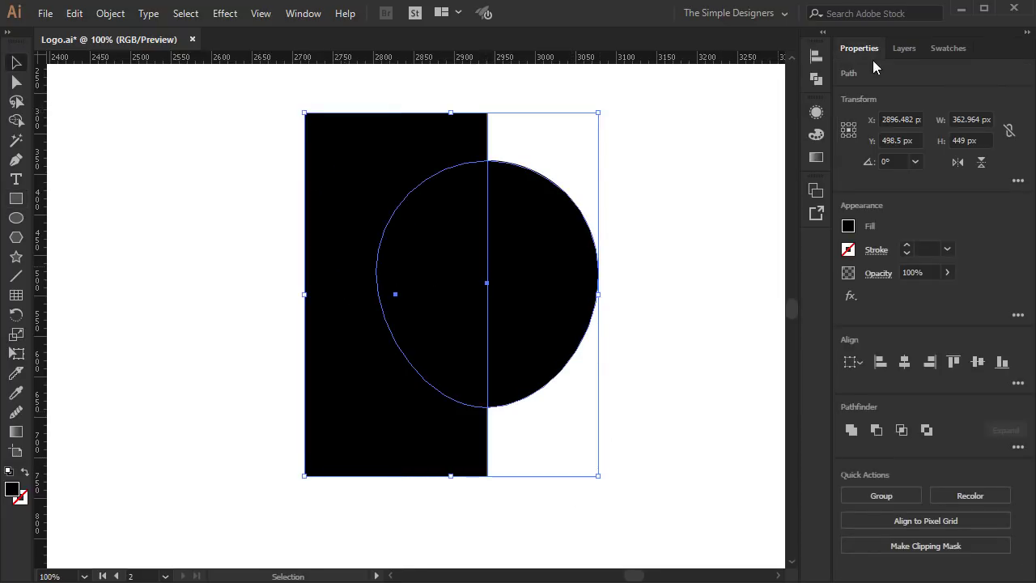
click(875, 430)
Reflect a vertical copy of the right half and unite both halves into one black egg
key(o)
alt+click(487, 161)
click(837, 433)
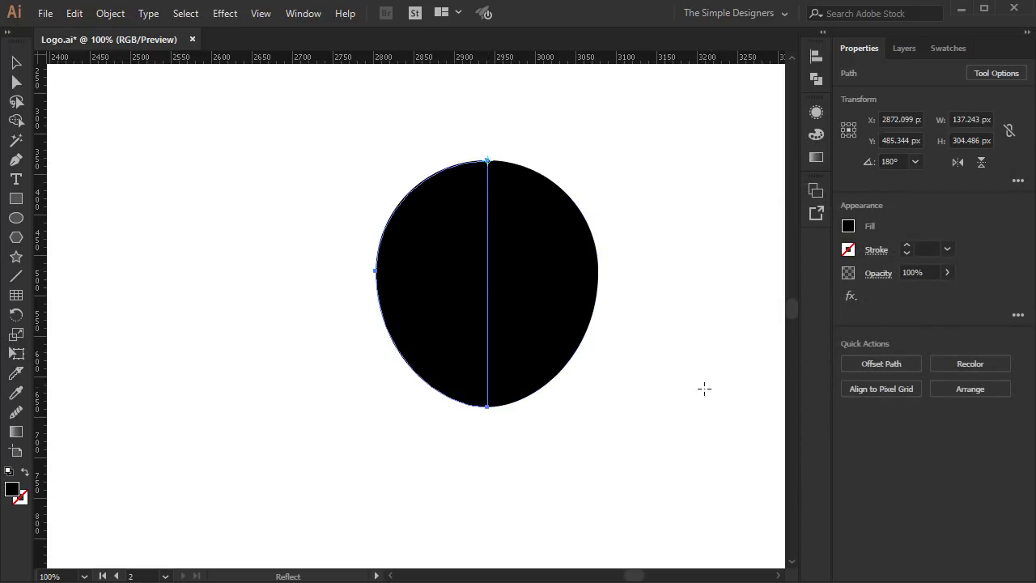
key(v)
drag(681, 424, 375, 276)
click(851, 430)
click(655, 324)
drag(655, 324, 543, 331)
click(397, 347)
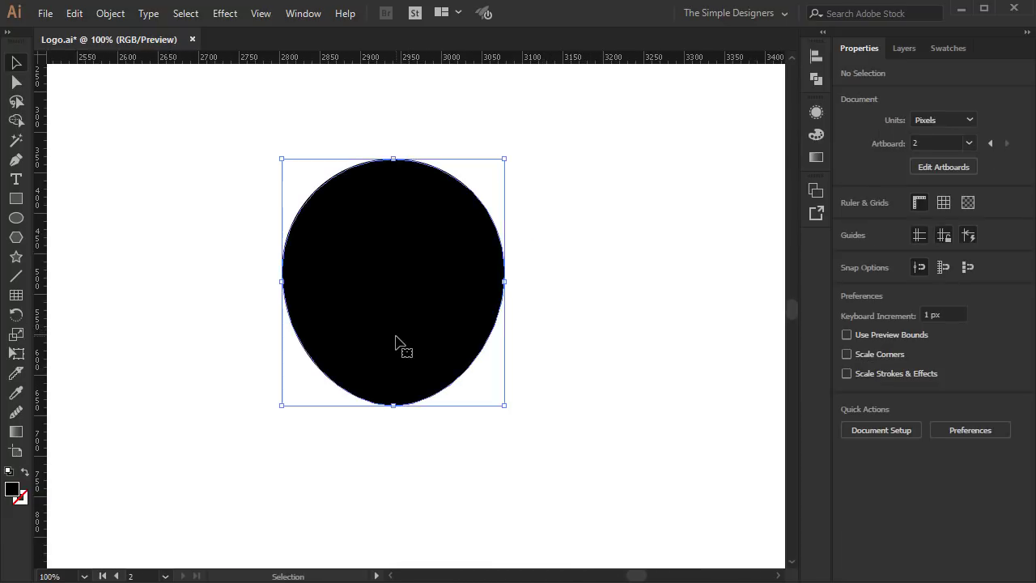
click(949, 47)
click(622, 324)
drag(622, 323, 513, 343)
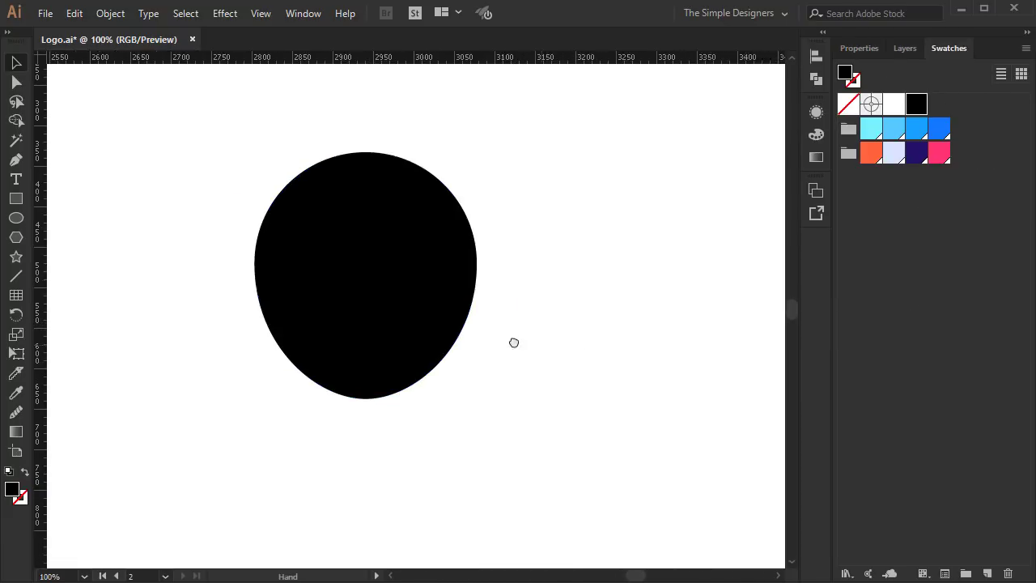
Duplicate the balloon to the right and cut a small circular notch from its bottom point
drag(314, 316, 557, 315)
key(l)
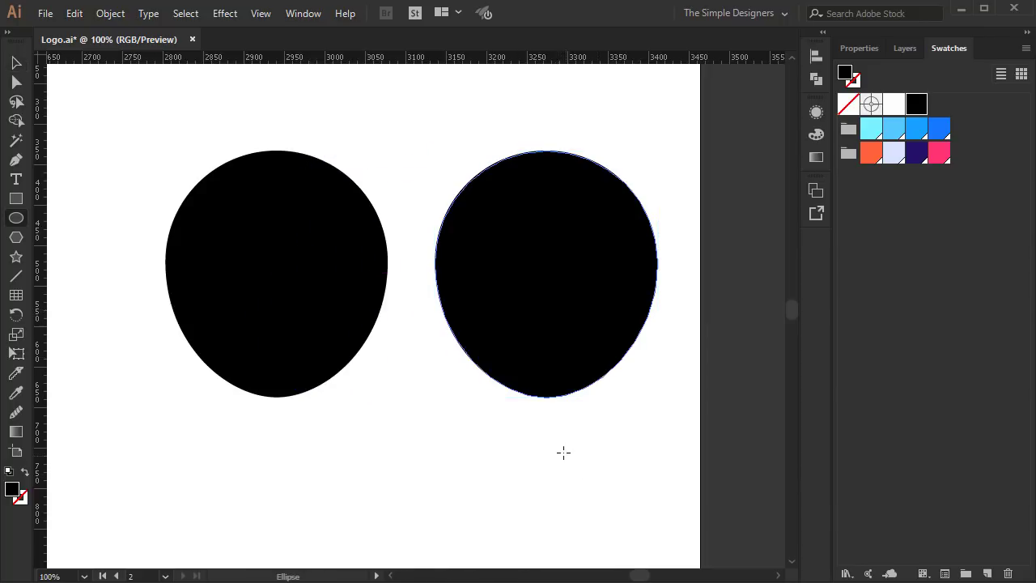
drag(546, 397, 513, 362)
key(v)
click(620, 436)
drag(619, 442, 573, 376)
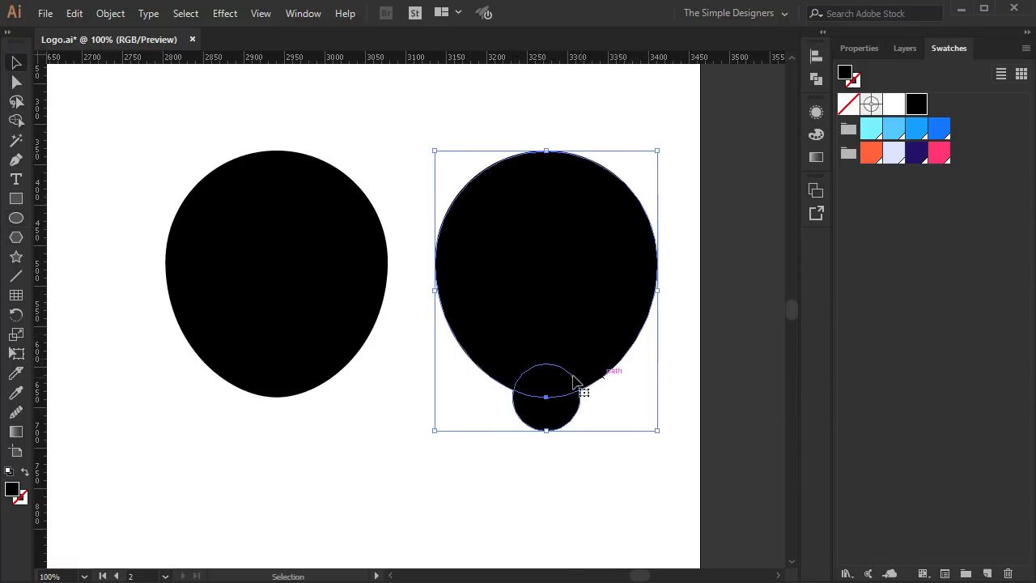
click(861, 48)
click(875, 430)
Round the notch's corners into a smooth wave and fill the copy dark purple
key(a)
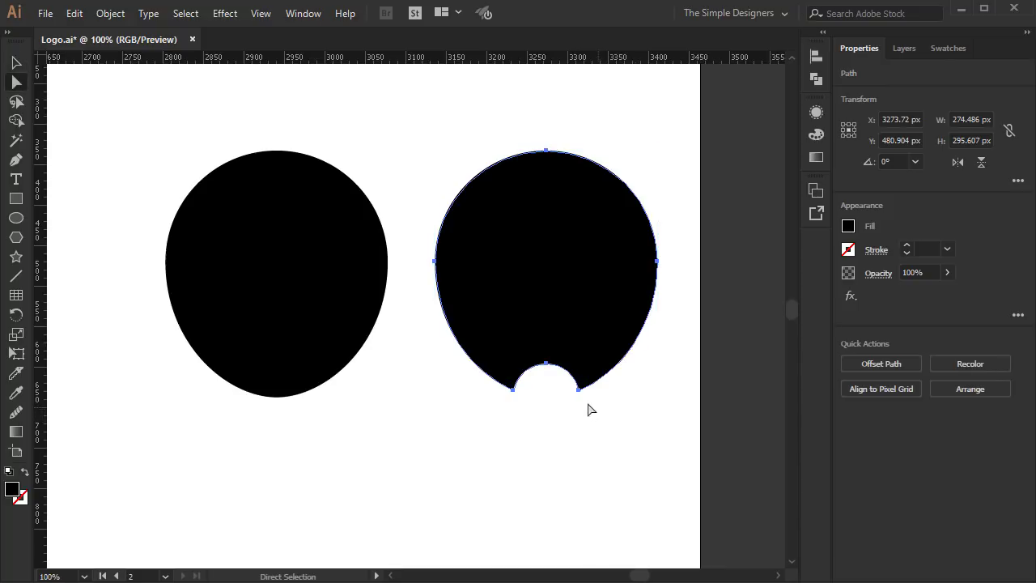
click(578, 389)
drag(479, 393, 477, 395)
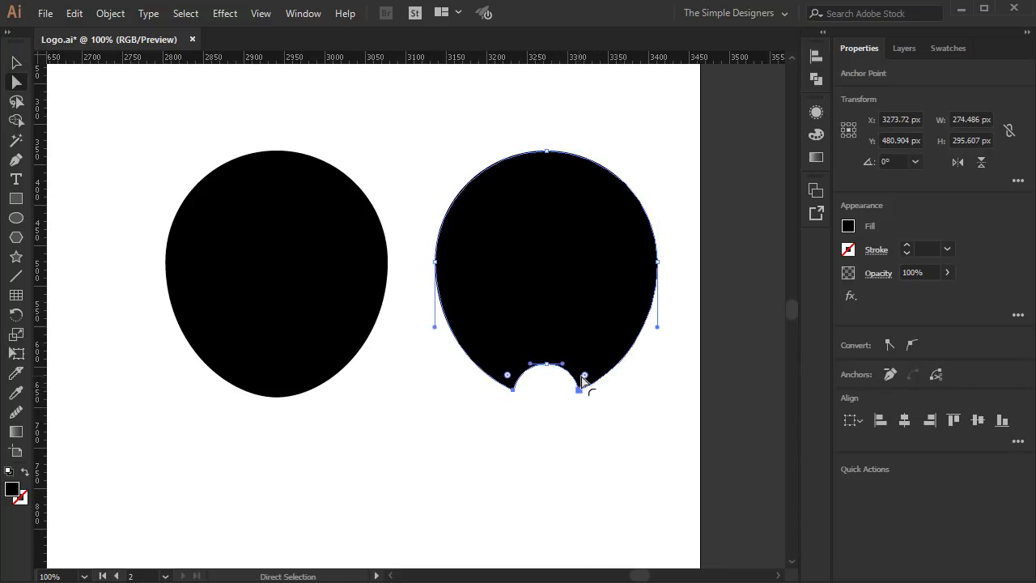
drag(580, 378, 591, 358)
mouse_move(591, 357)
mouse_down()
mouse_move(612, 375)
mouse_move(593, 348)
mouse_up()
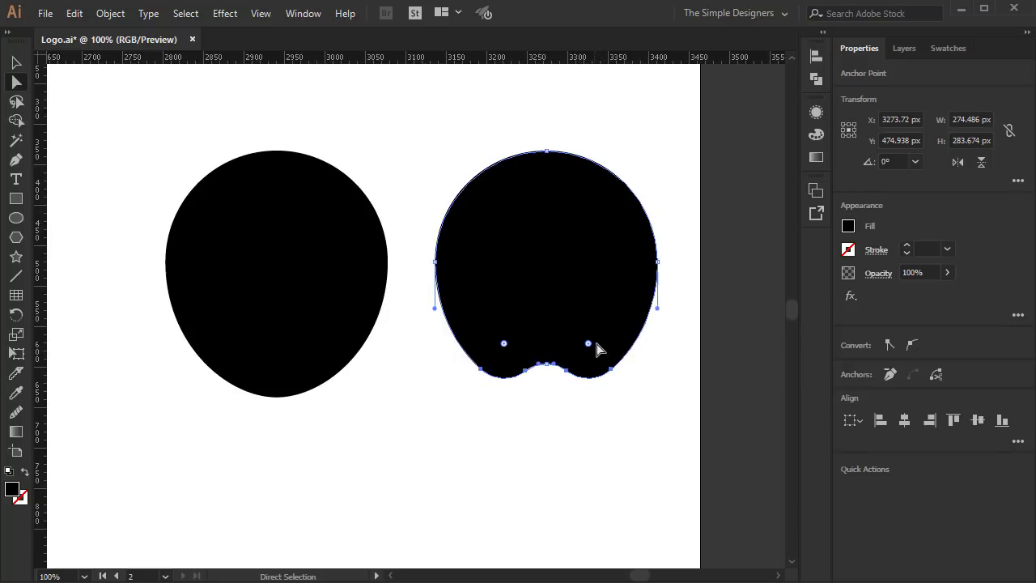
click(949, 49)
click(913, 156)
key(v)
drag(569, 320, 296, 312)
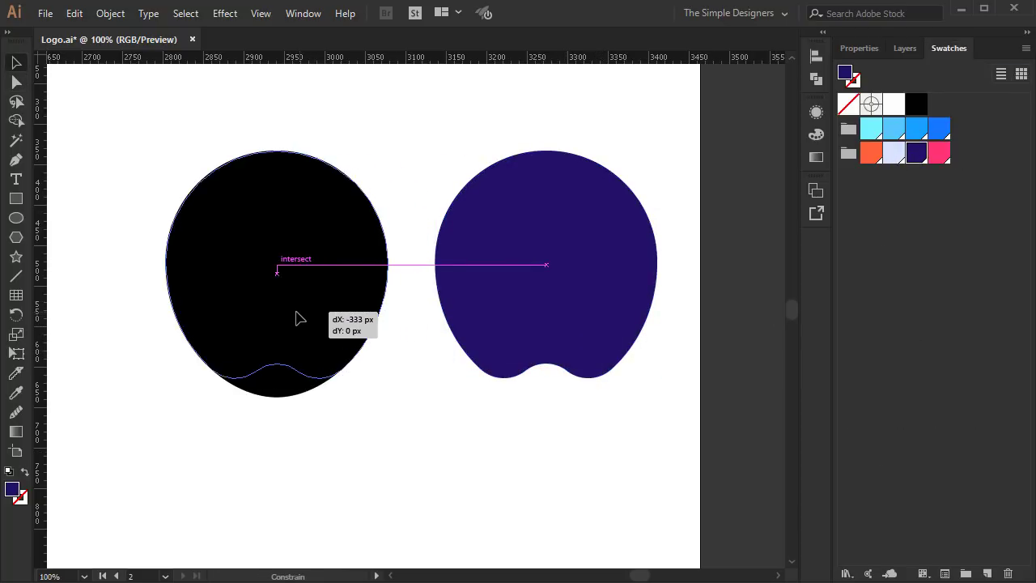
Place the purple shape over the black balloon and recolour the pieces orange and pink
drag(337, 429, 478, 444)
click(503, 459)
drag(408, 405, 598, 361)
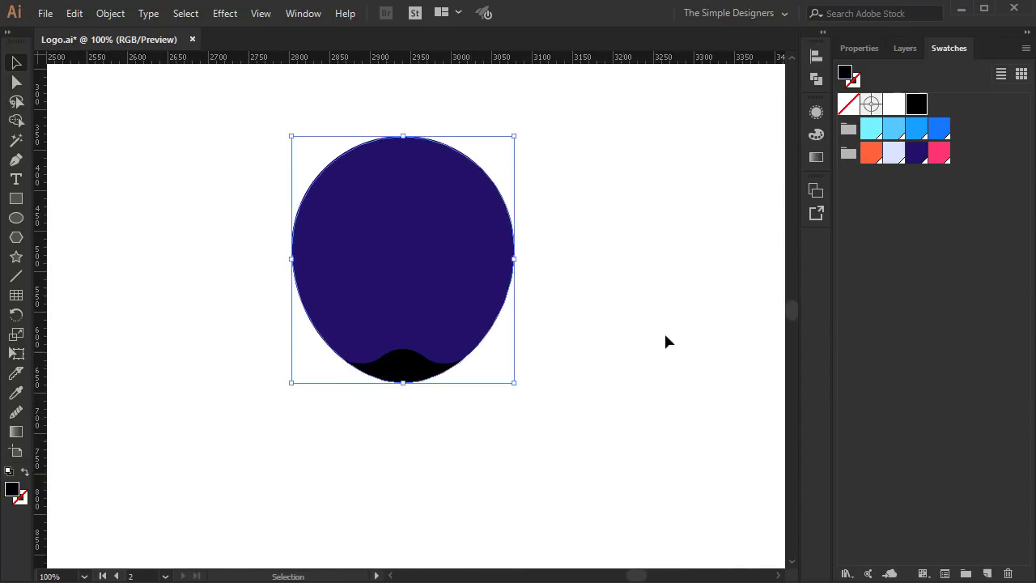
click(870, 153)
click(939, 153)
click(676, 344)
Fill the bottom wave pale lavender and the balloon shape orange
click(462, 308)
click(659, 335)
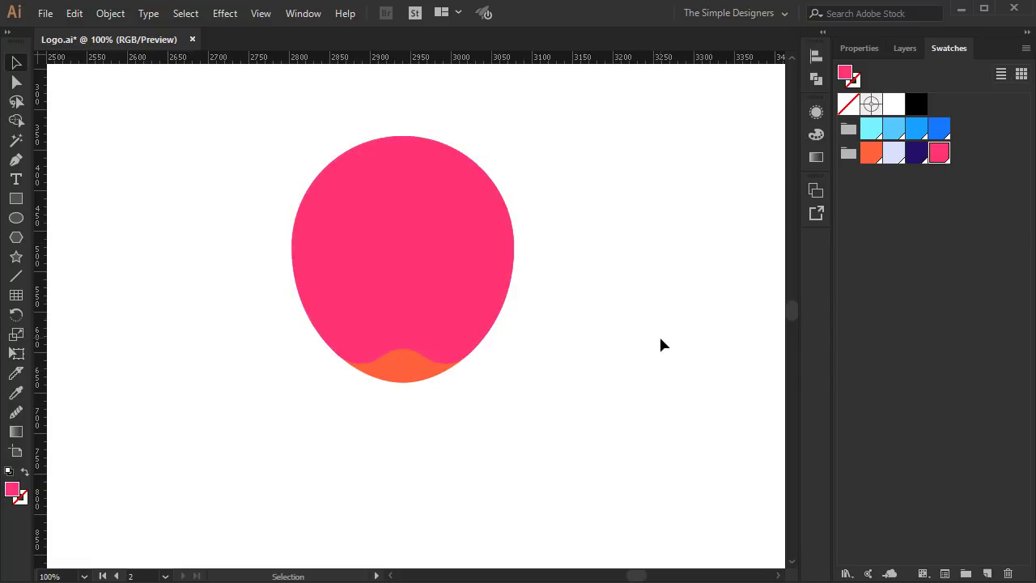
click(485, 310)
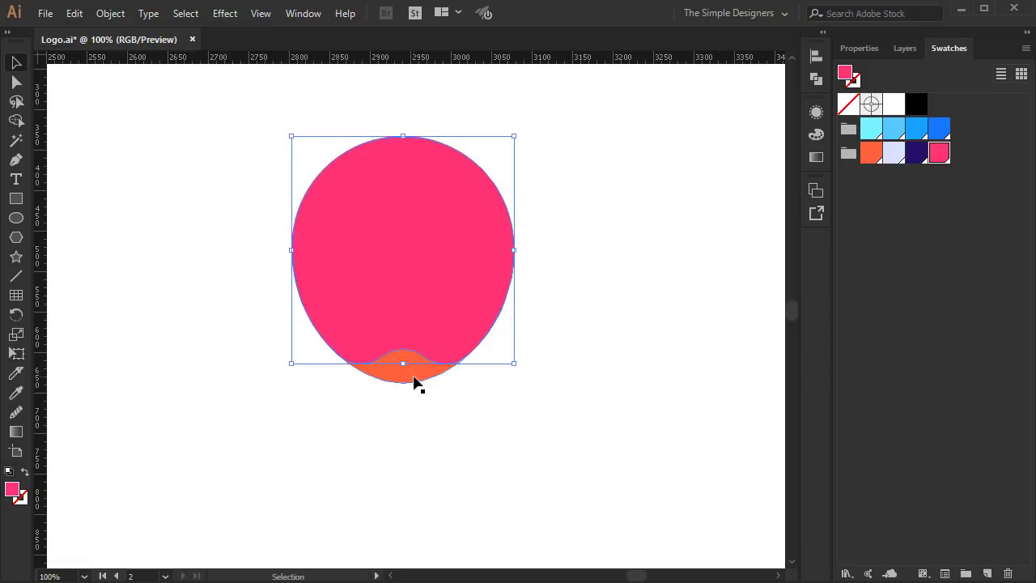
drag(893, 153, 404, 372)
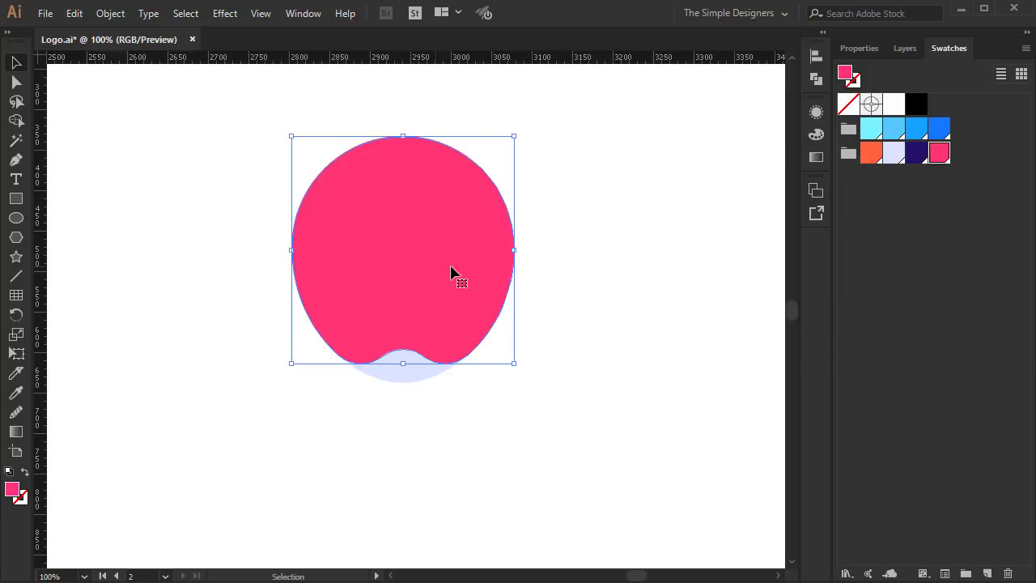
click(877, 162)
click(642, 381)
drag(608, 400, 583, 396)
Draw a rectangle under the balloon and narrow and shorten it into a small basket
key(m)
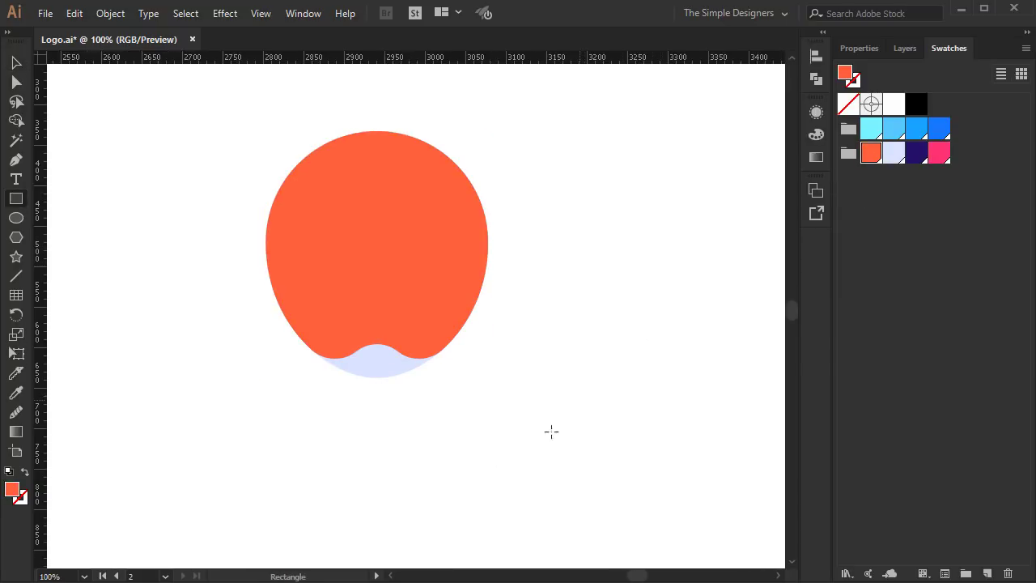
drag(325, 402, 426, 453)
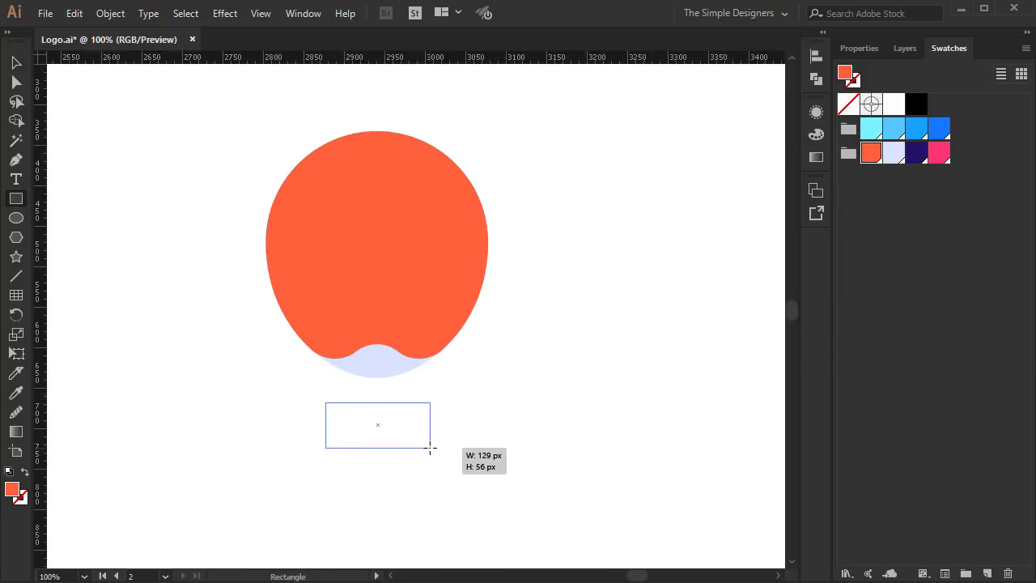
key(v)
drag(426, 428, 418, 428)
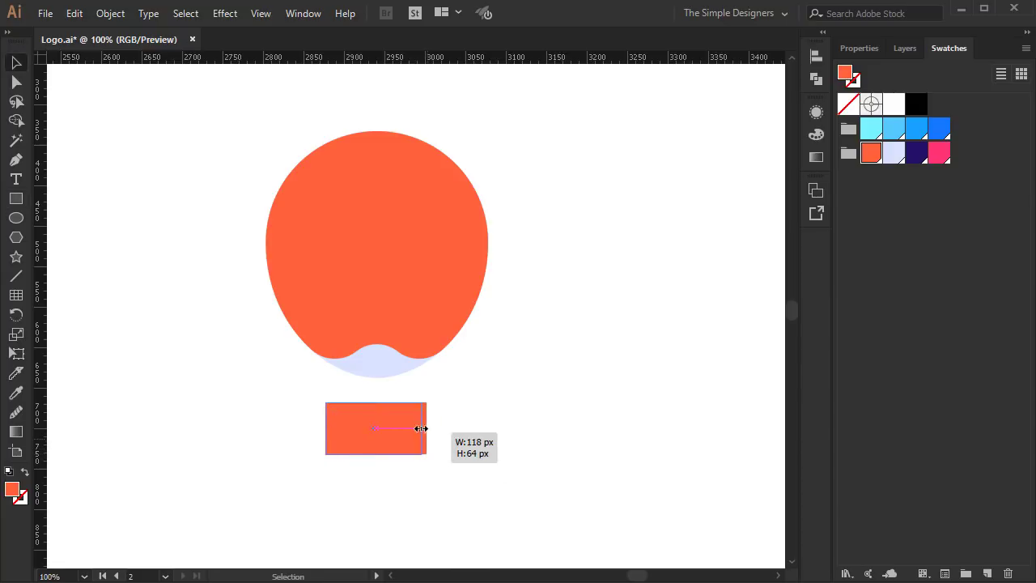
drag(326, 428, 333, 429)
drag(376, 454, 355, 424)
key(a)
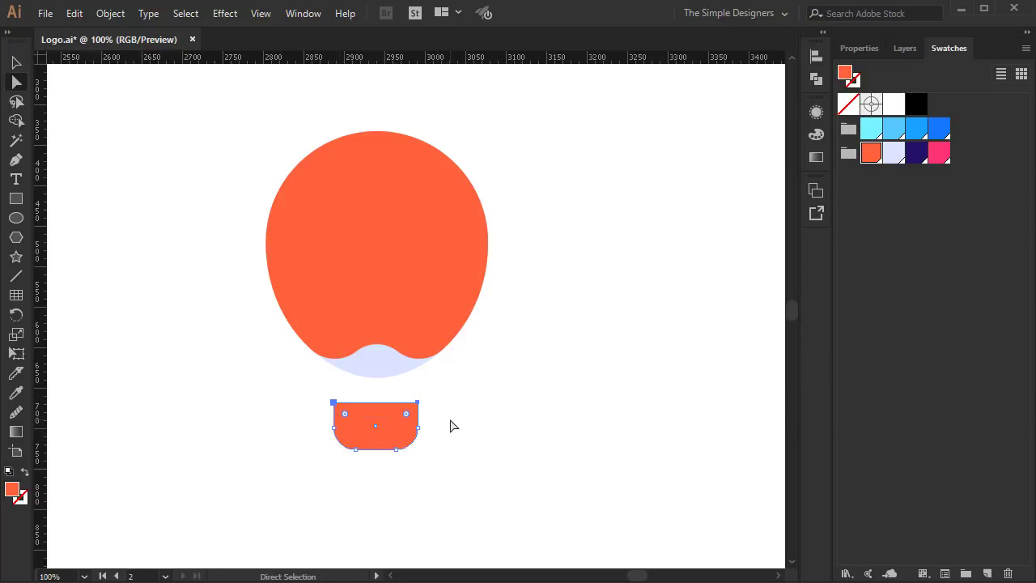
key(shift+Down)
key(v)
drag(491, 460, 303, 347)
click(879, 48)
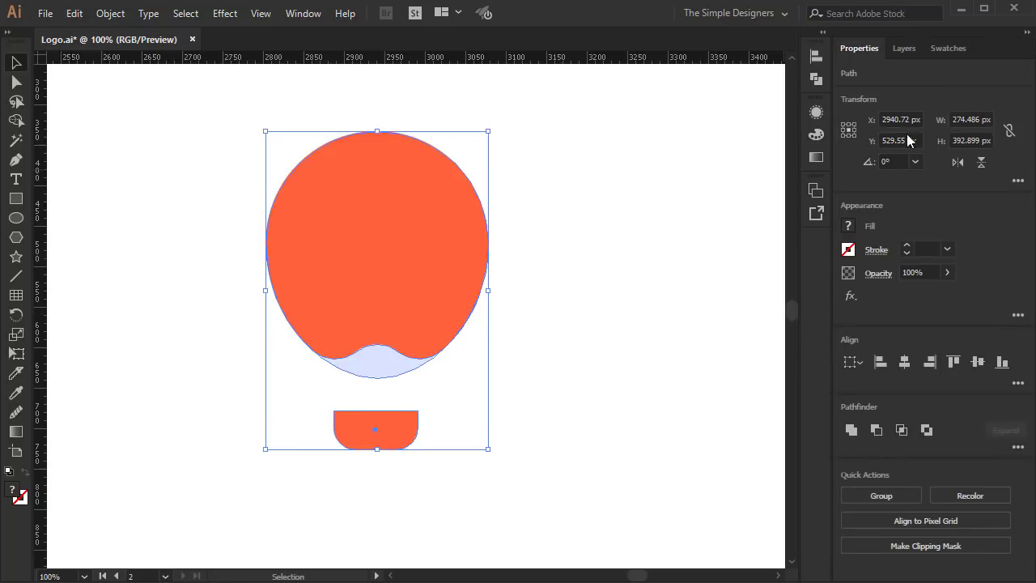
Centre the basket horizontally under the balloon and nudge it up slightly
click(904, 363)
click(421, 486)
drag(386, 450, 385, 431)
click(511, 347)
drag(528, 357, 484, 370)
Give the balloon a linear gradient fill running from orange to pink
click(390, 324)
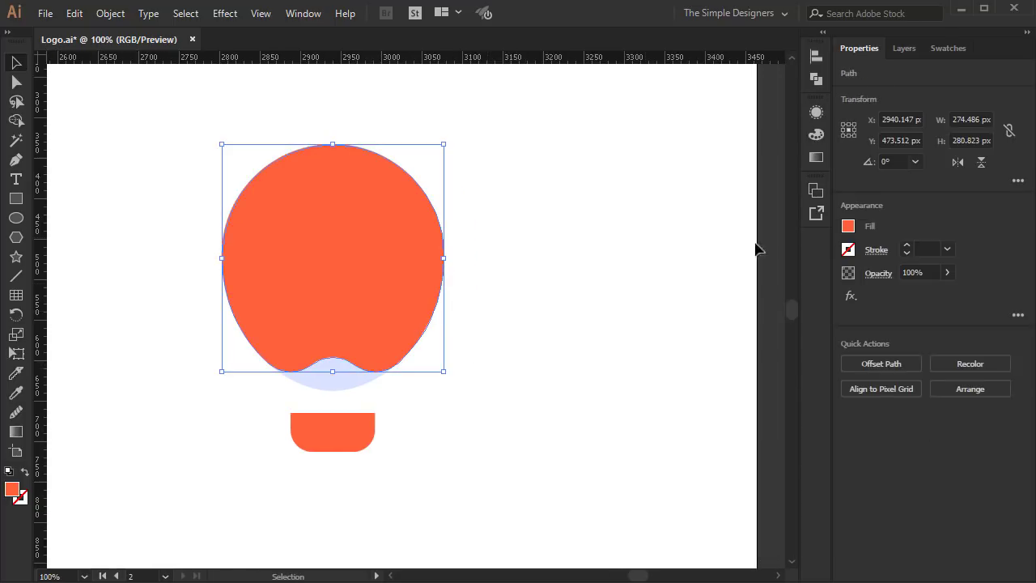
click(816, 159)
click(623, 144)
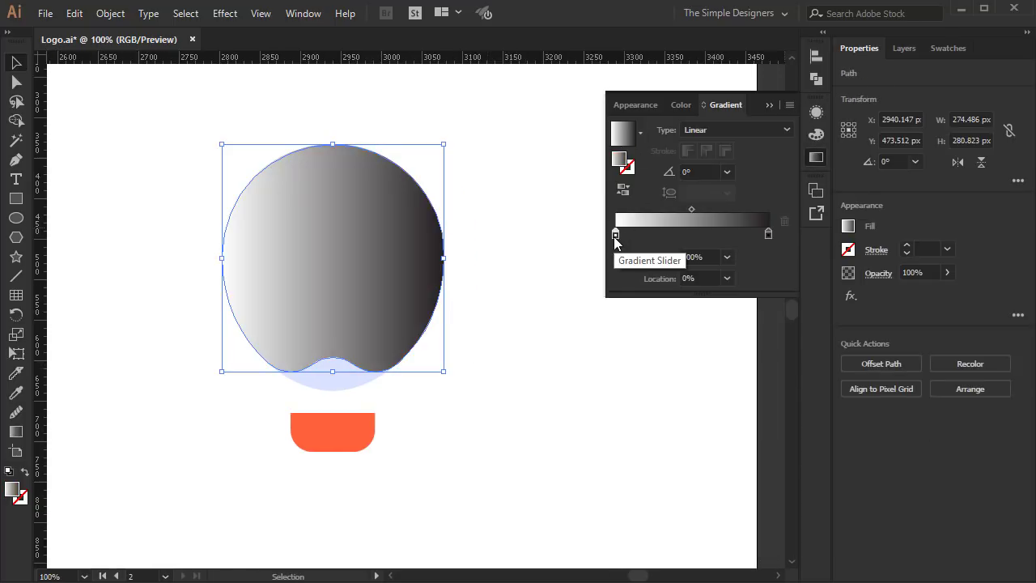
double_click(615, 235)
click(558, 321)
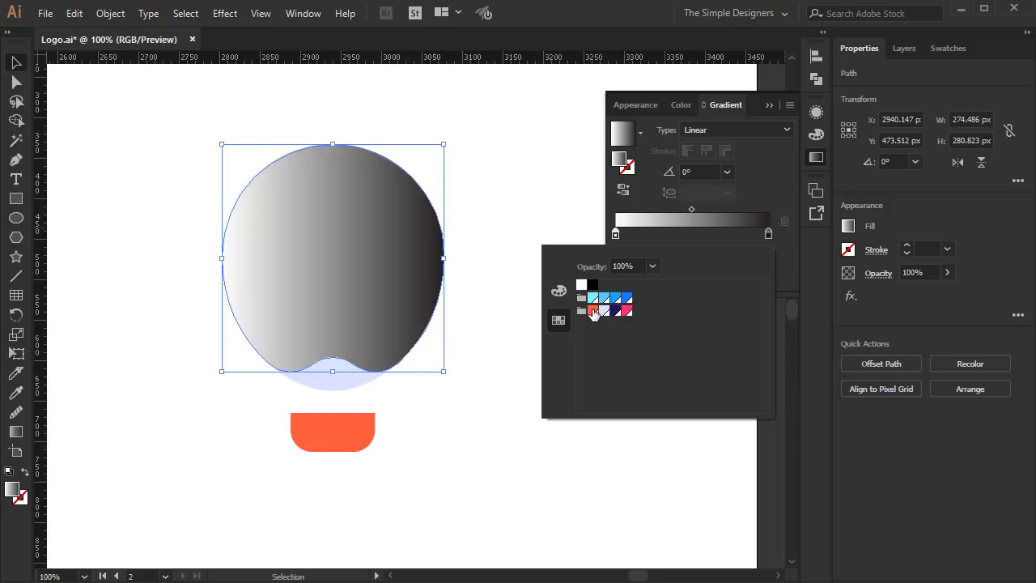
click(592, 310)
double_click(768, 234)
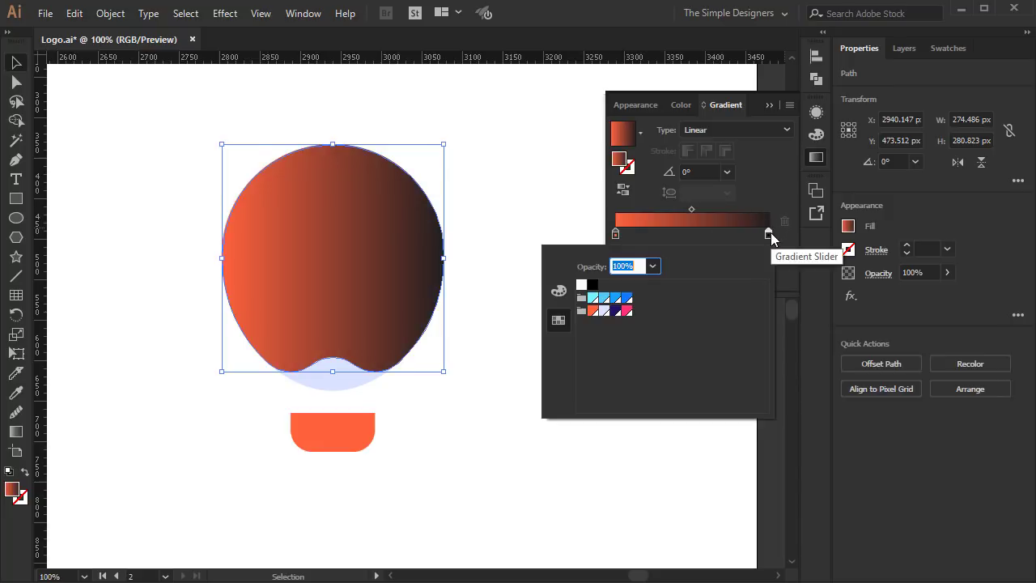
click(626, 310)
click(767, 185)
Angle the balloon's gradient diagonally, about 48.3°, with the Gradient tool
key(g)
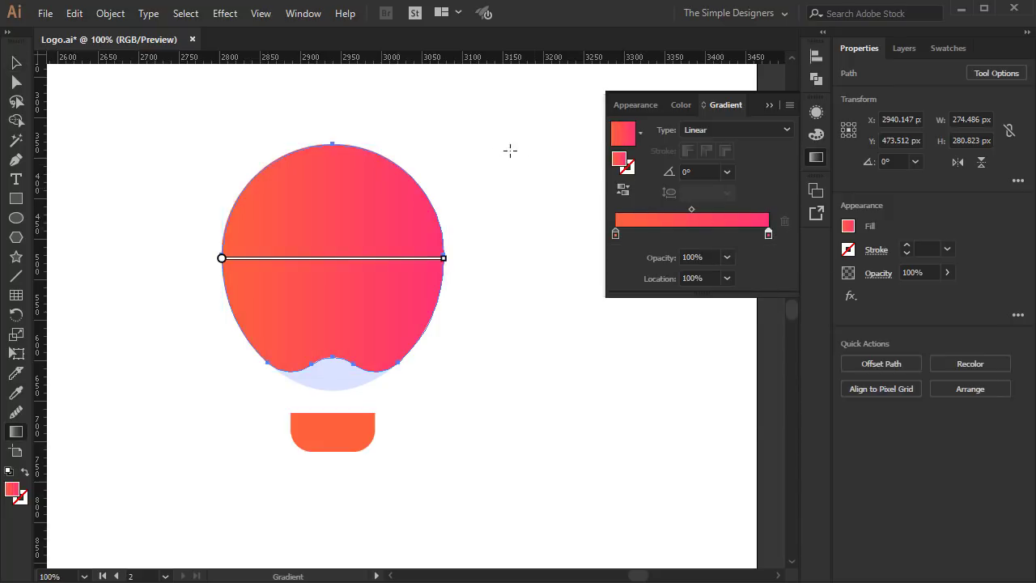
mouse_move(417, 125)
mouse_down()
mouse_move(273, 356)
mouse_move(422, 165)
mouse_up()
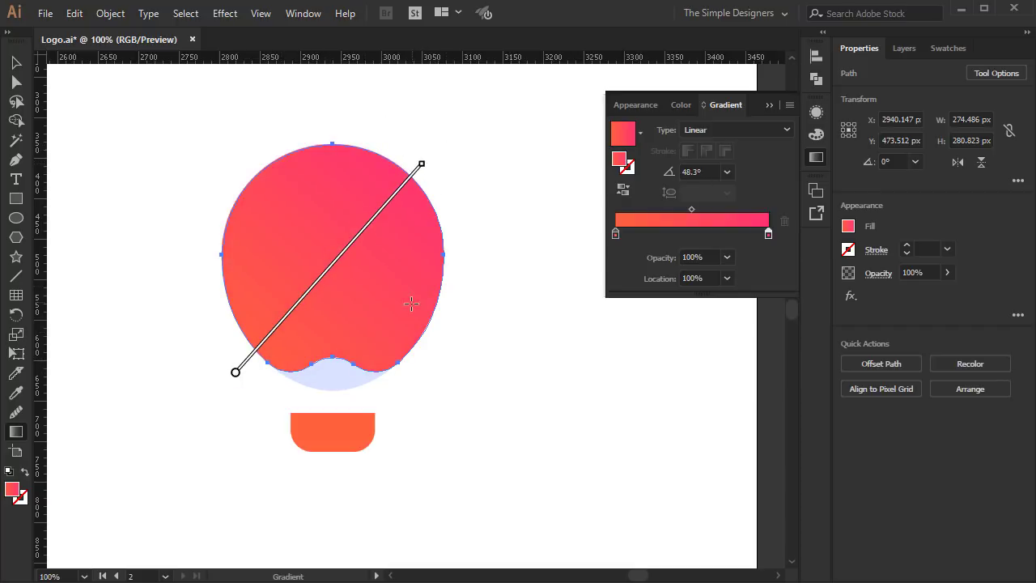
key(v)
click(485, 299)
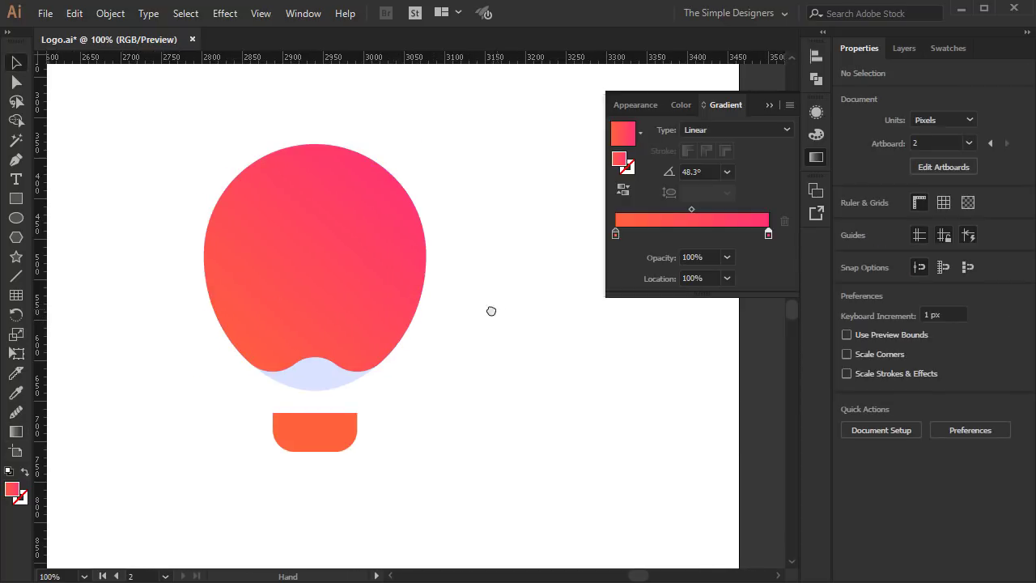
drag(488, 308, 460, 312)
Copy the balloon's orange-to-pink gradient onto the lavender bottom wave with the Eyedropper
click(291, 392)
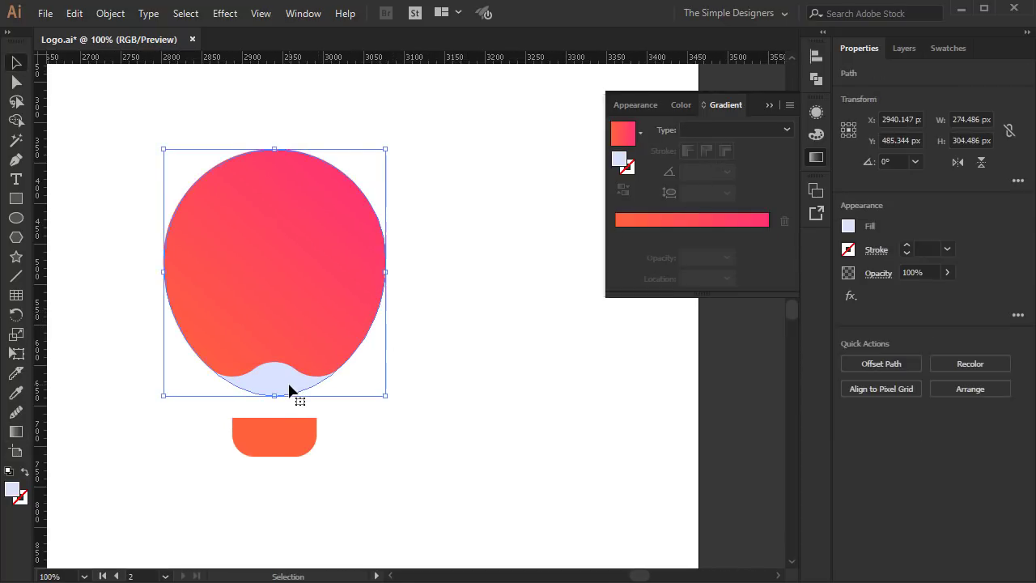
key(i)
click(315, 235)
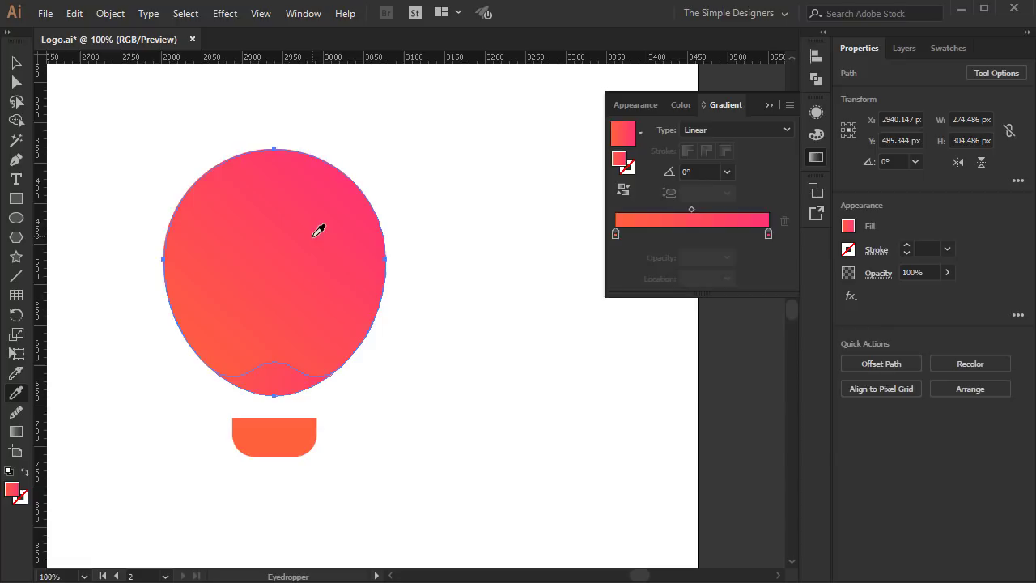
key(v)
click(435, 267)
click(299, 316)
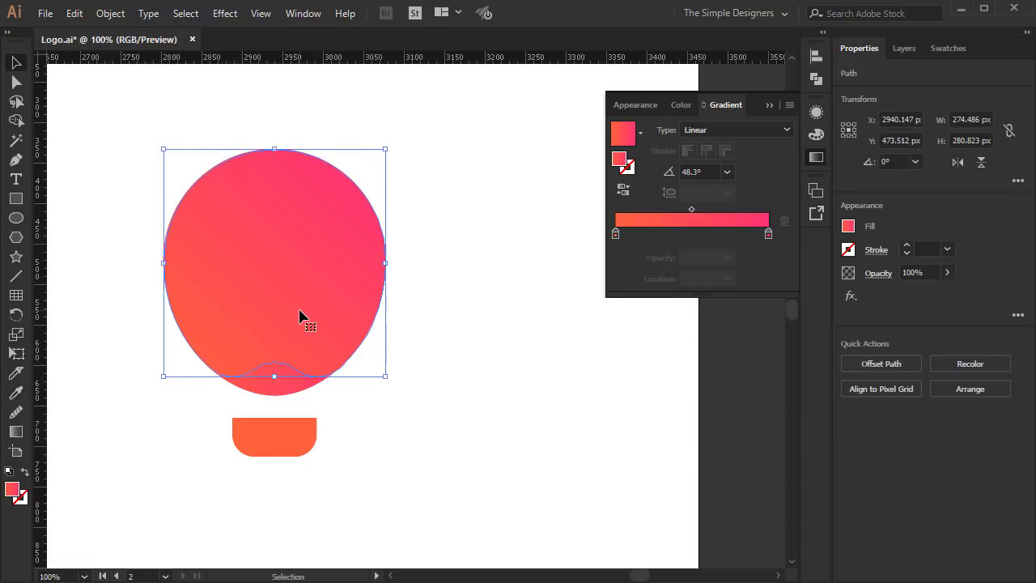
click(436, 326)
drag(408, 377, 227, 292)
Duplicate the balloon, keep only its bottom wave with Shape Builder, and fill it solid pink
drag(256, 334, 486, 334)
key(shift+m)
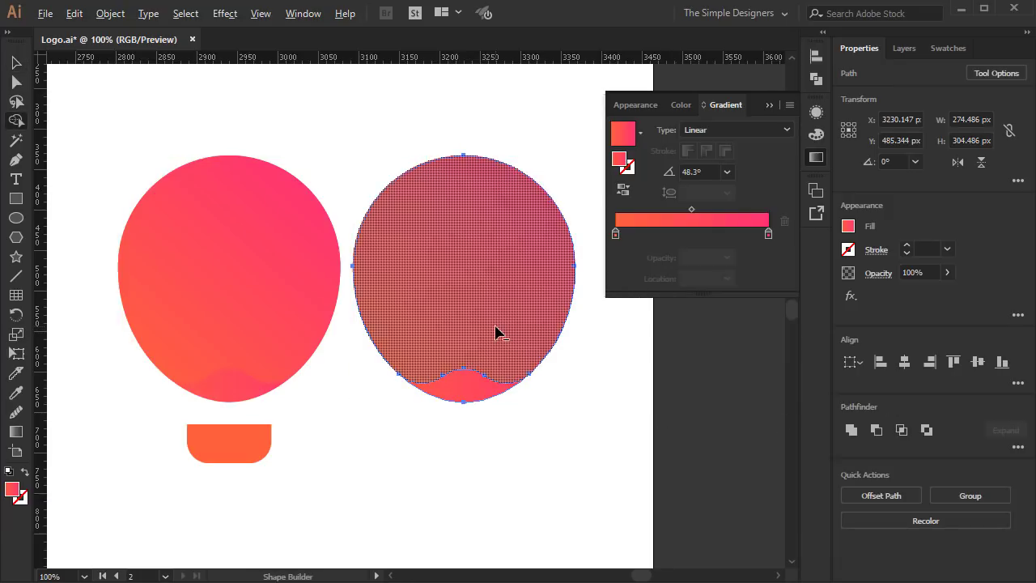
alt+click(485, 348)
key(v)
click(509, 455)
click(477, 393)
click(956, 54)
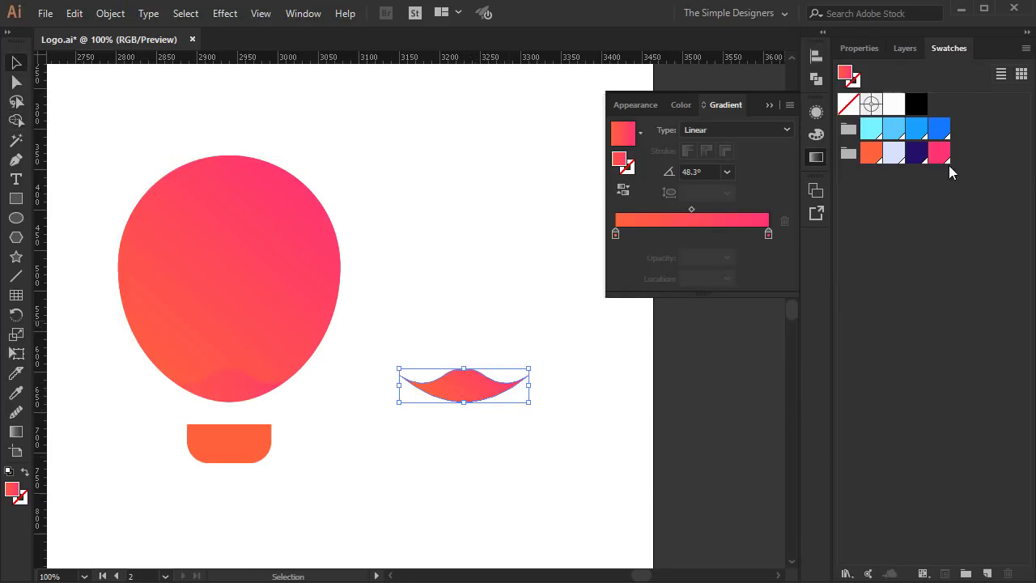
click(940, 154)
Angle the balloon gradient lower-left to upper-right and copy it onto the basket
click(272, 347)
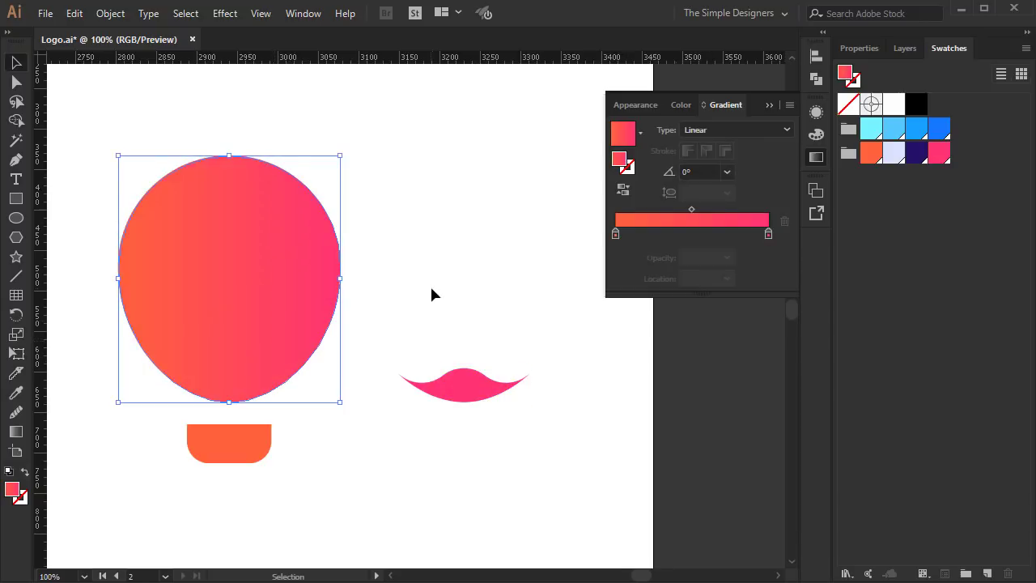
key(g)
drag(146, 396, 308, 180)
drag(154, 399, 303, 176)
key(v)
click(261, 460)
key(i)
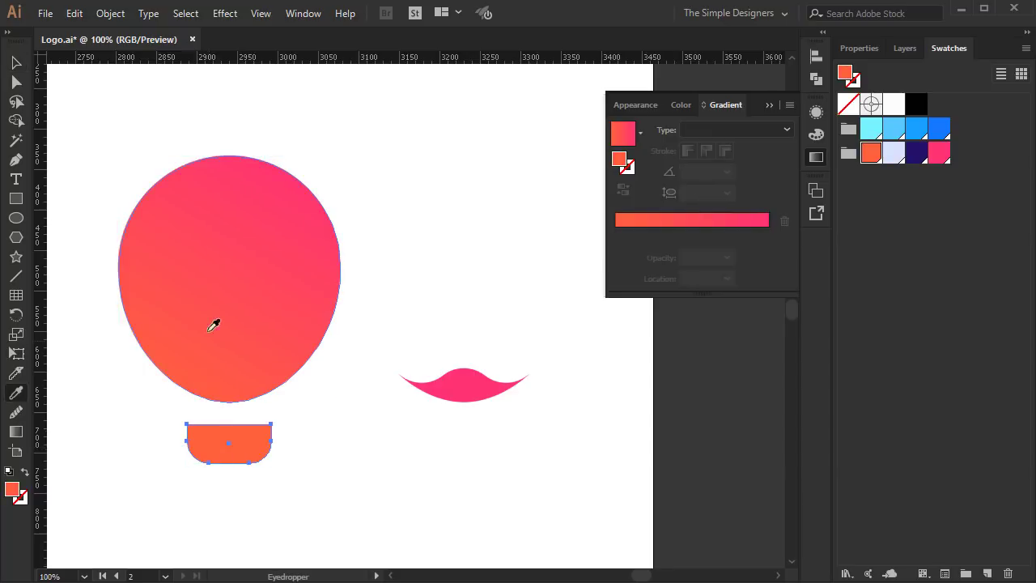
click(226, 316)
key(g)
mouse_move(271, 409)
mouse_down()
mouse_move(196, 477)
mouse_move(266, 411)
mouse_up()
key(v)
Move the pink wave onto the balloon's base and set its blend mode to Overlay
drag(476, 400, 241, 386)
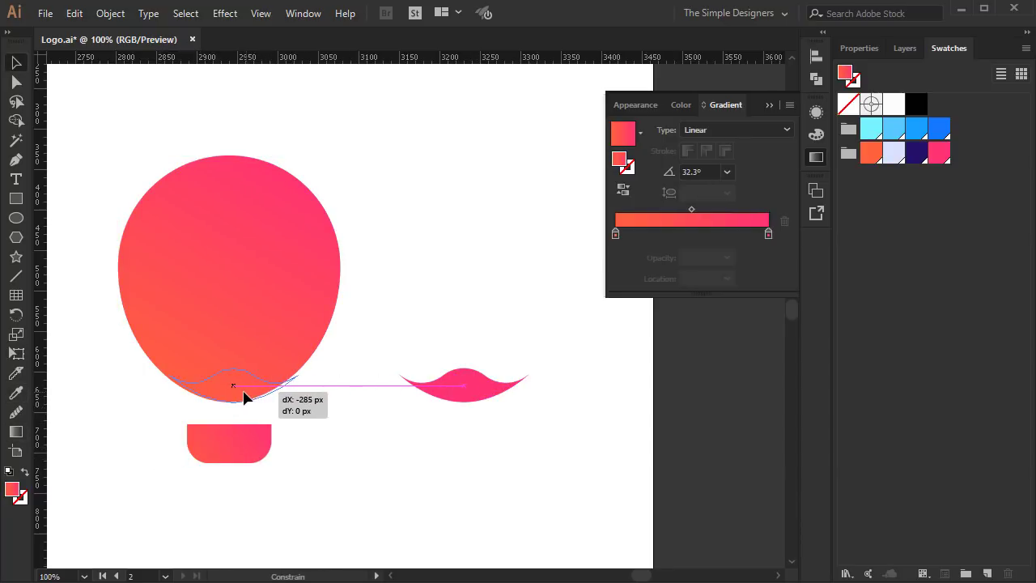
click(857, 50)
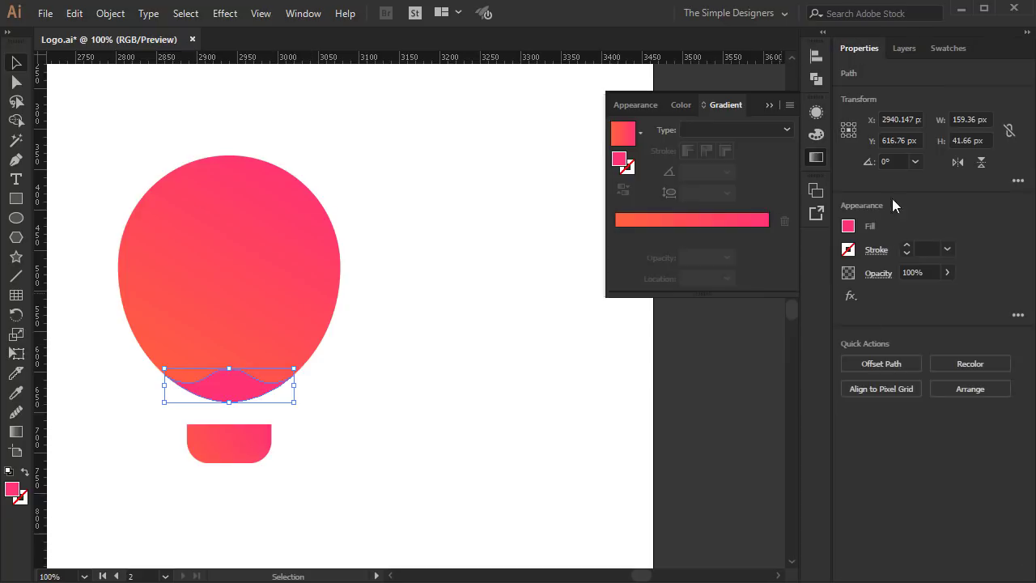
click(876, 273)
click(753, 302)
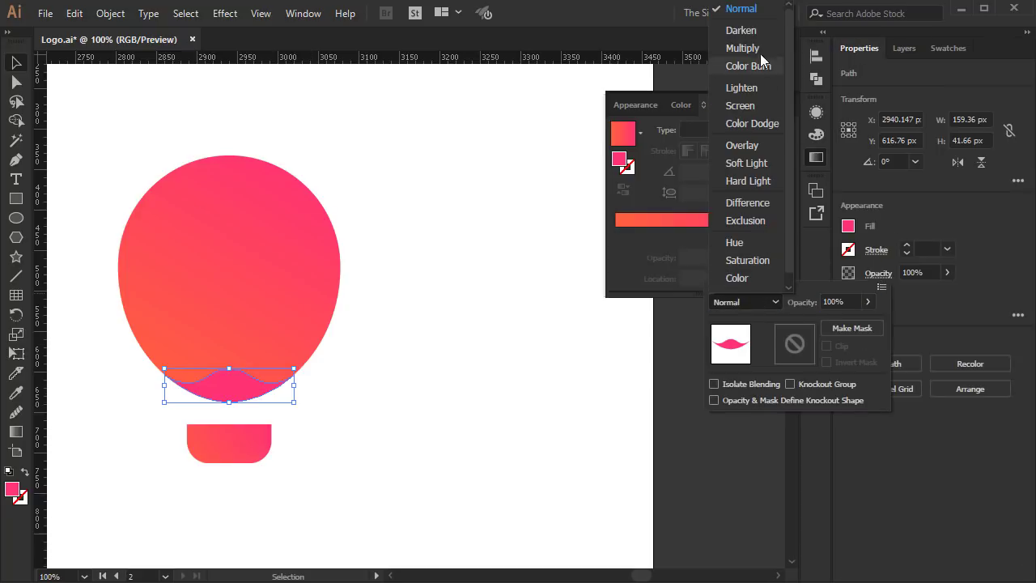
click(747, 151)
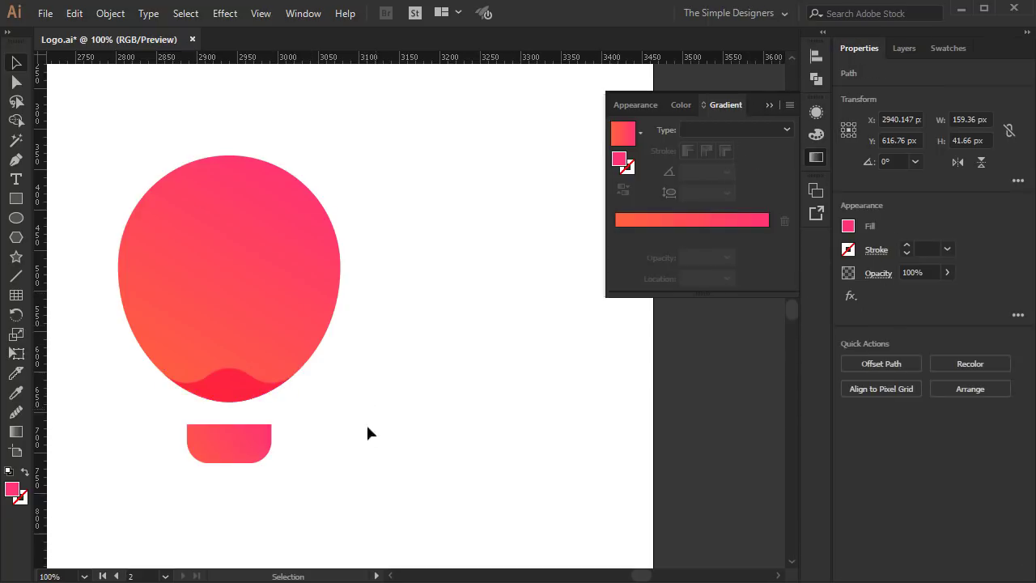
click(368, 437)
key(ctrl+plus)
Carve a darker shading slice on the basket's right end using an offset copy and Shape Builder
drag(377, 422, 350, 422)
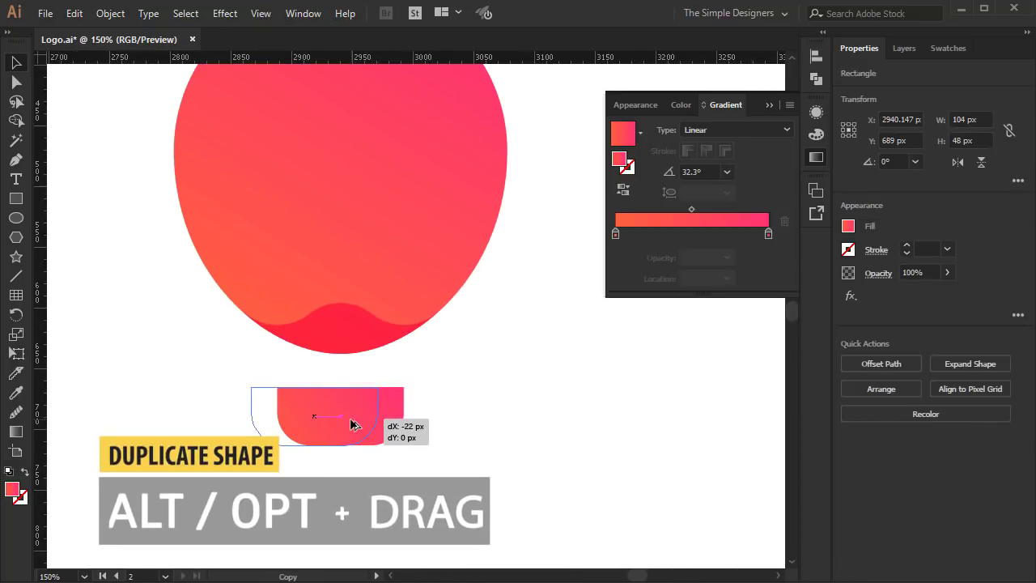
drag(351, 422, 352, 423)
click(416, 423)
click(397, 427)
key(ctrl+c)
key(ctrl+f)
shift+click(267, 418)
key(shift+m)
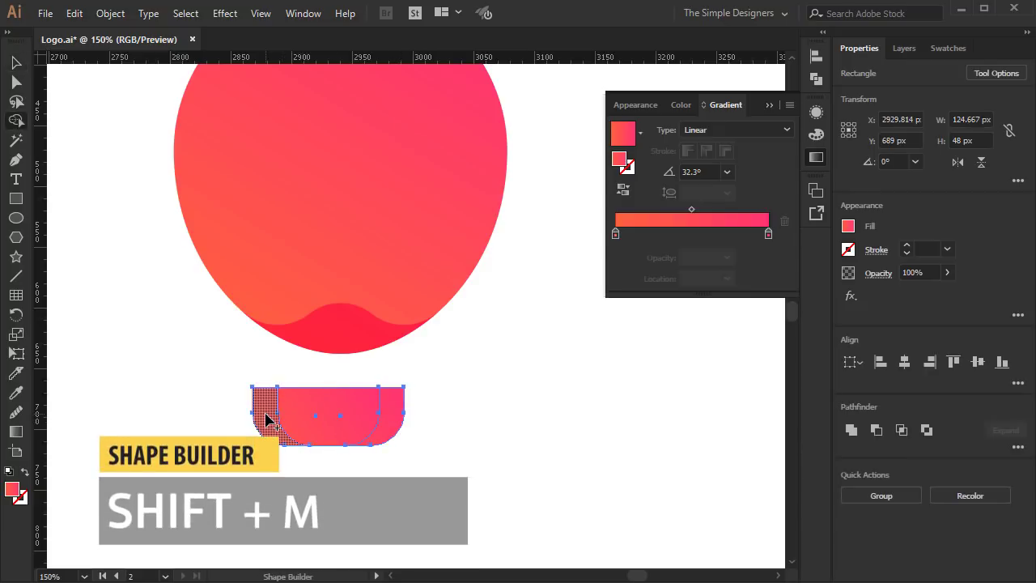
drag(268, 418, 356, 422)
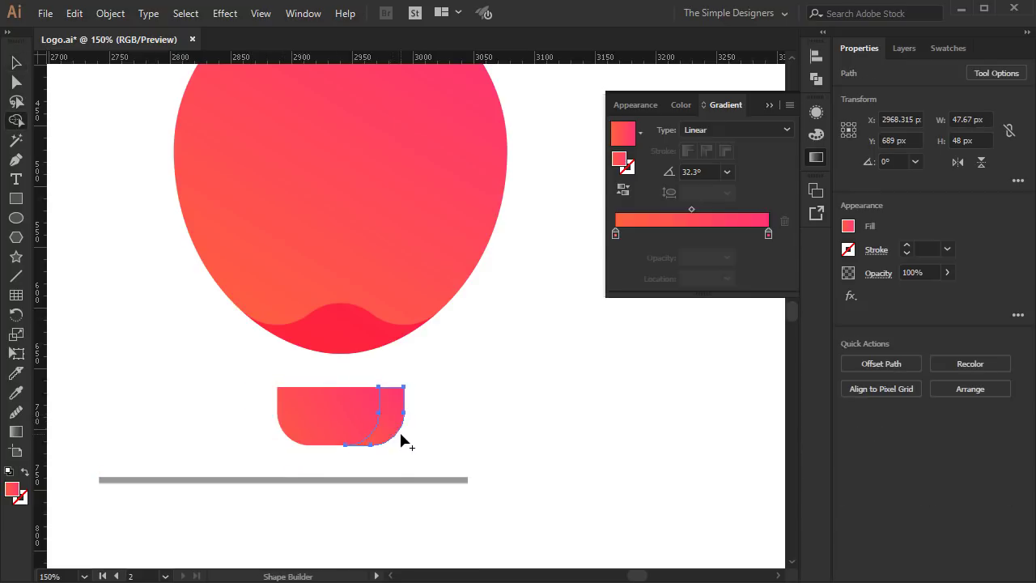
Group the balloon together with its basket
key(v)
click(533, 429)
alt+scroll(511, 419, down, 2)
mouse_move(548, 444)
mouse_down()
mouse_move(470, 440)
mouse_move(238, 234)
mouse_up()
key(ctrl+g)
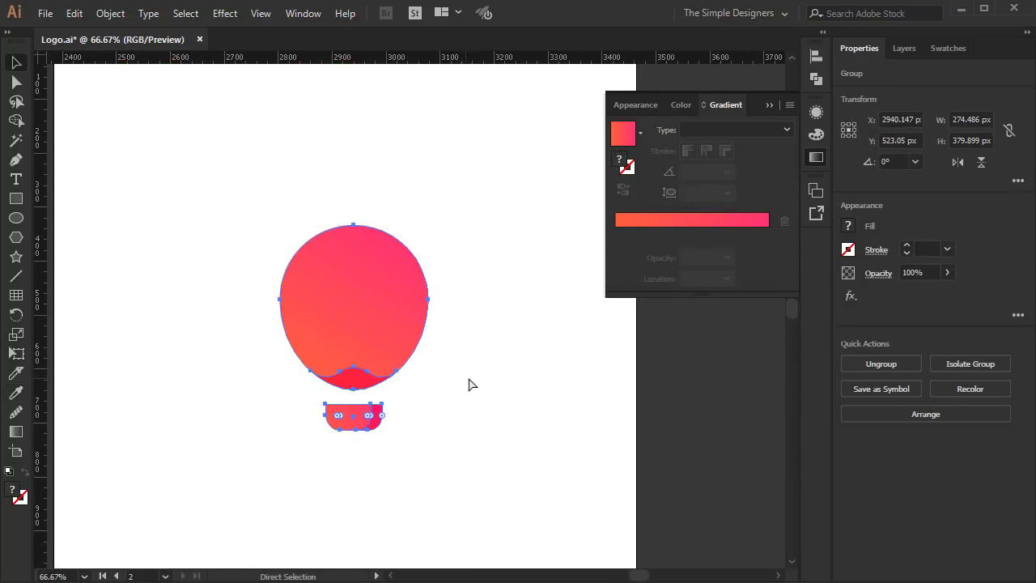
click(496, 358)
alt+scroll(496, 358, down, 2)
Draw a 1080 px square over the artboard, fill it navy, and send it behind the balloon
key(m)
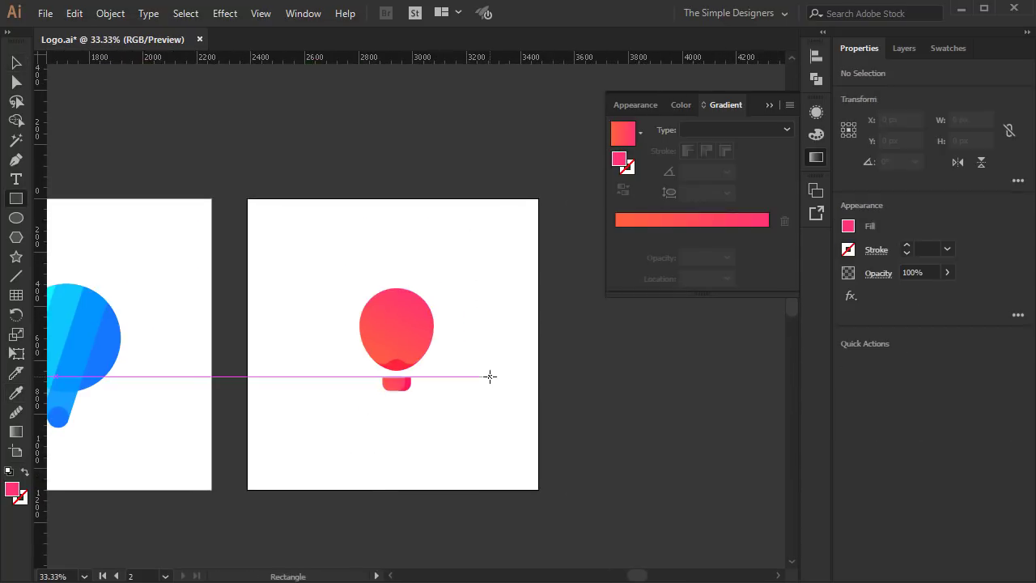
drag(247, 199, 537, 487)
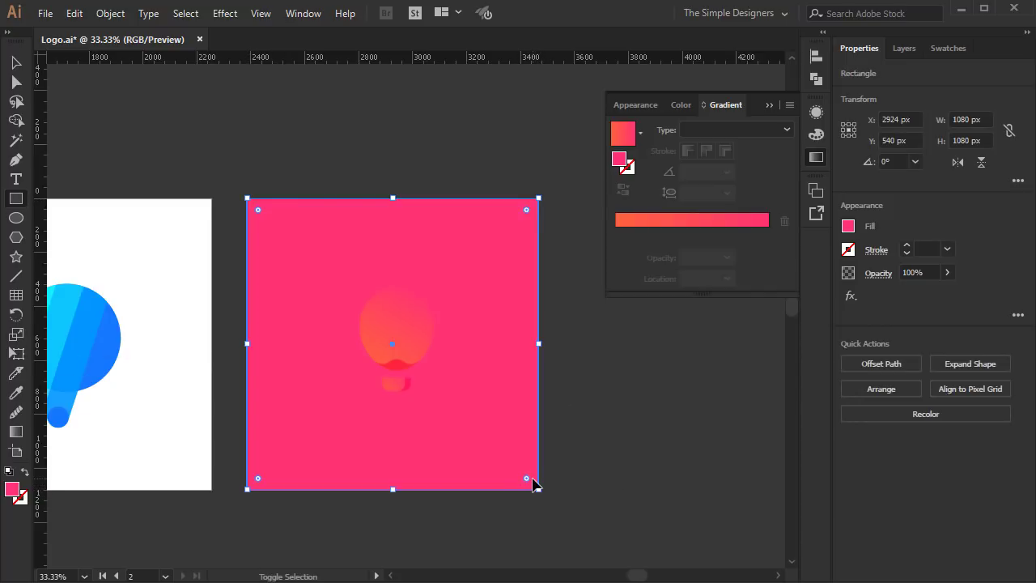
click(943, 60)
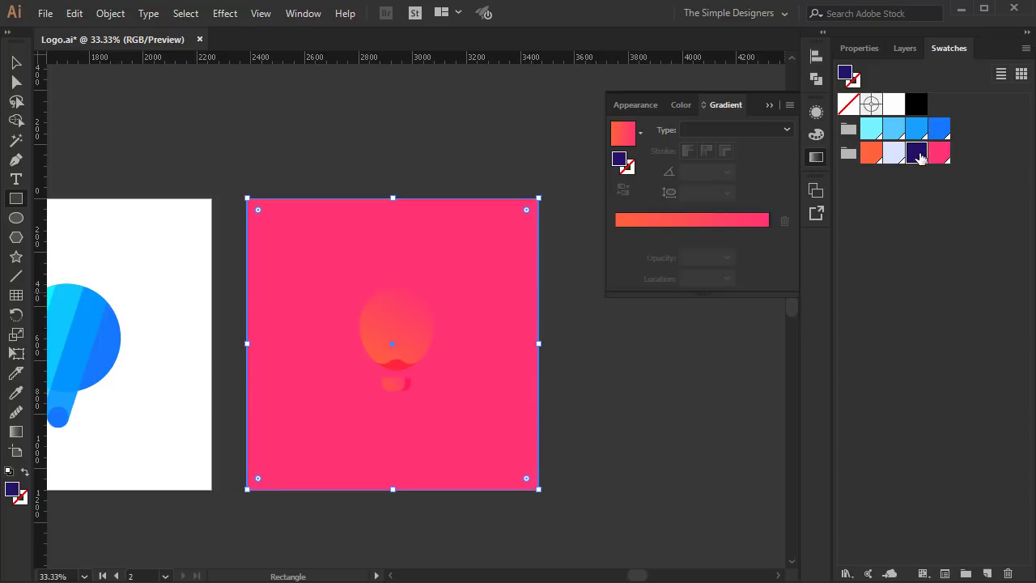
click(916, 153)
click(768, 106)
key(v)
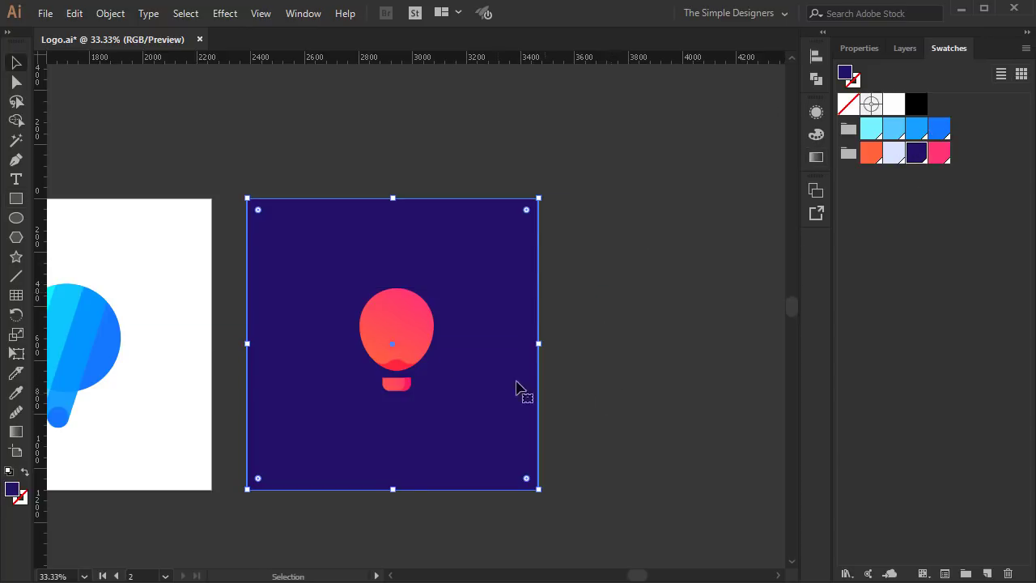
Enlarge the balloon group around its centre and zoom in to check the basket
click(405, 347)
drag(434, 289, 450, 266)
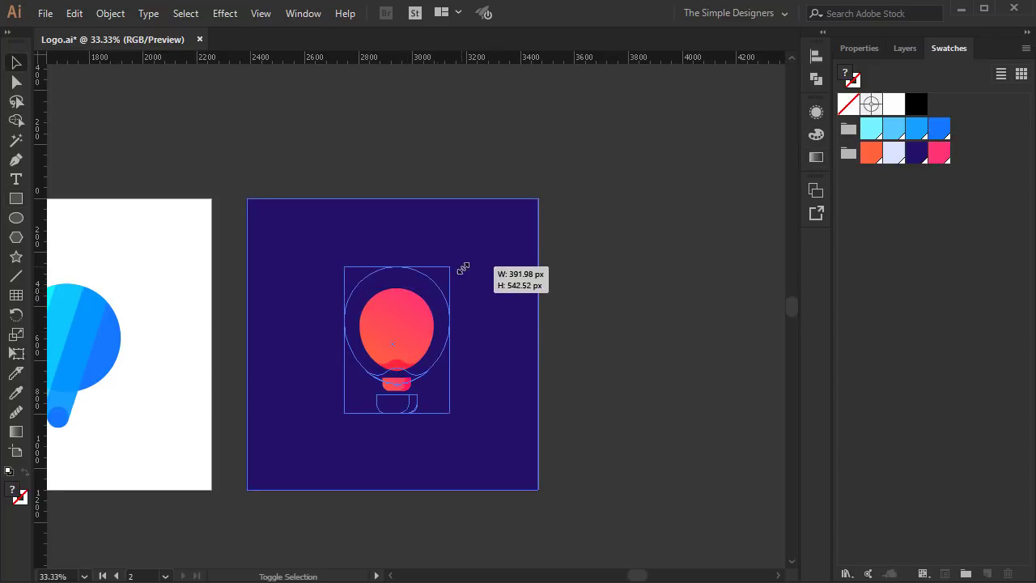
click(547, 328)
key(ctrl+plus)
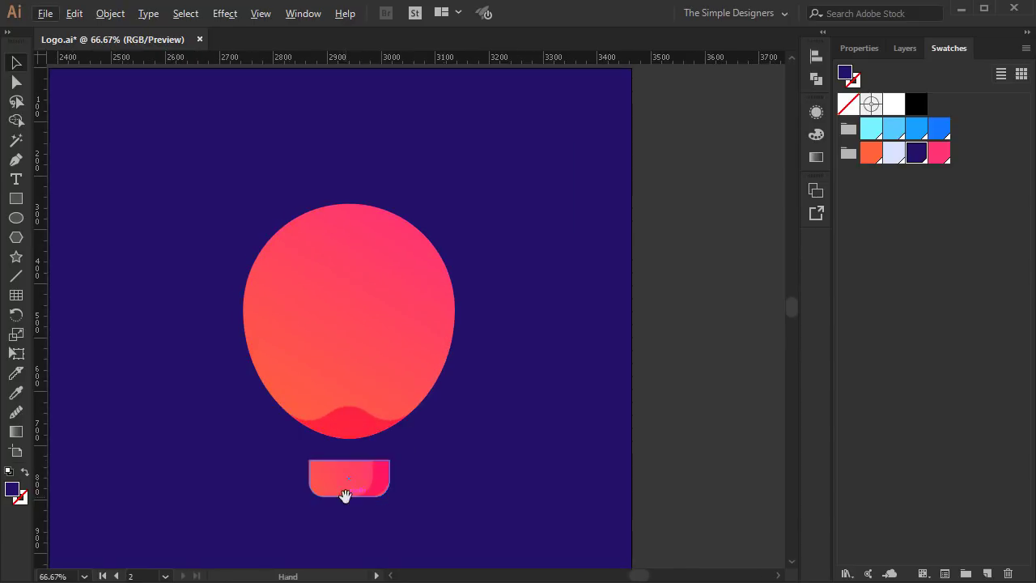
key(ctrl+plus)
key(ctrl+plus)
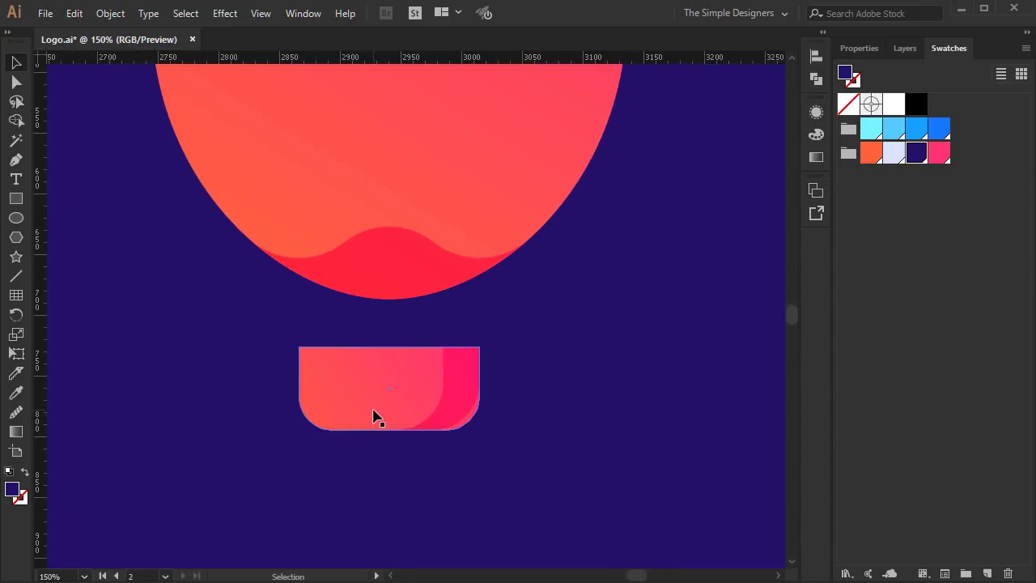
click(377, 417)
key(ctrl+minus)
key(ctrl+minus)
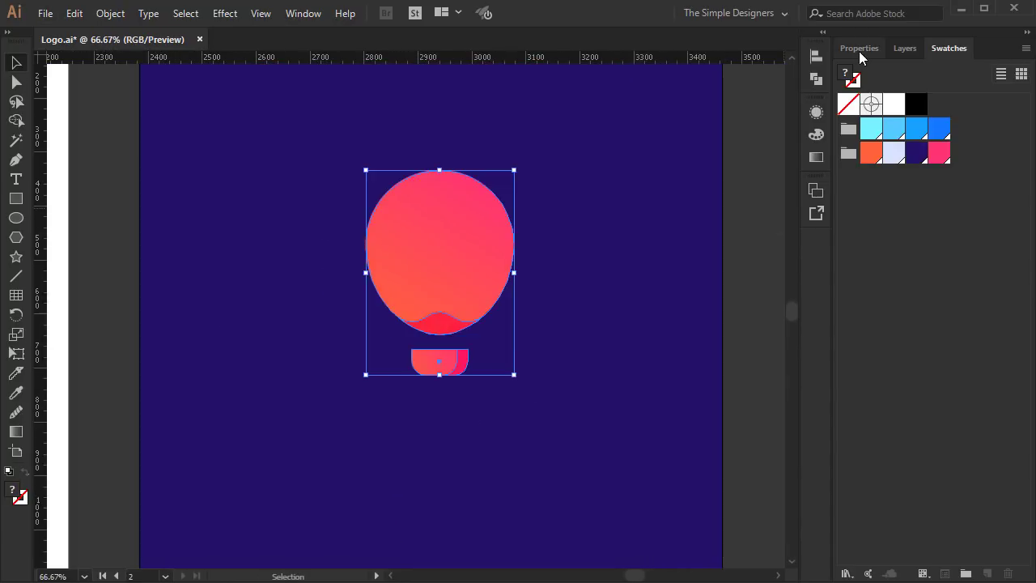
Turn on Scale Corners and scale the balloon group up further on the navy artboard
click(858, 51)
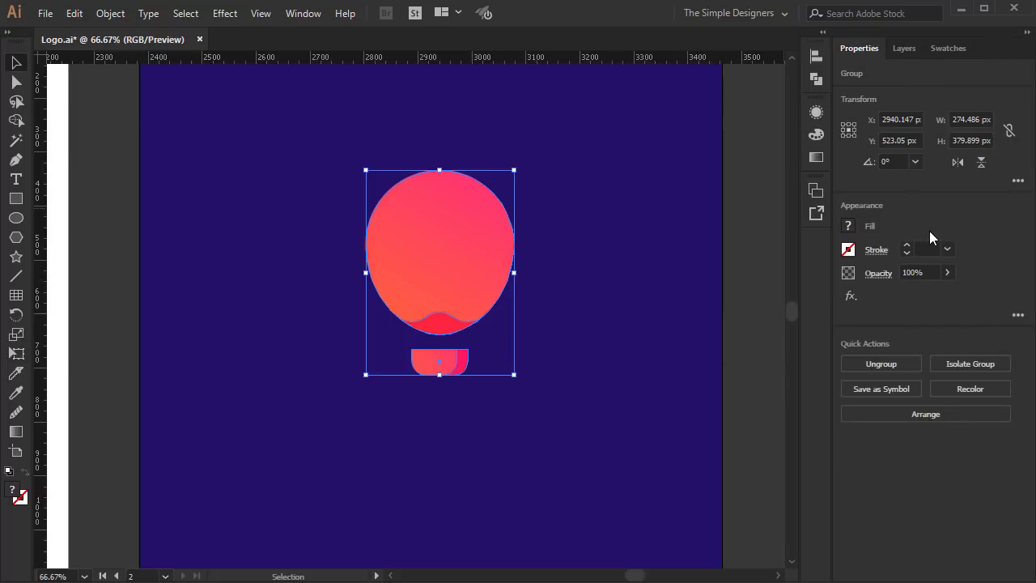
click(1018, 182)
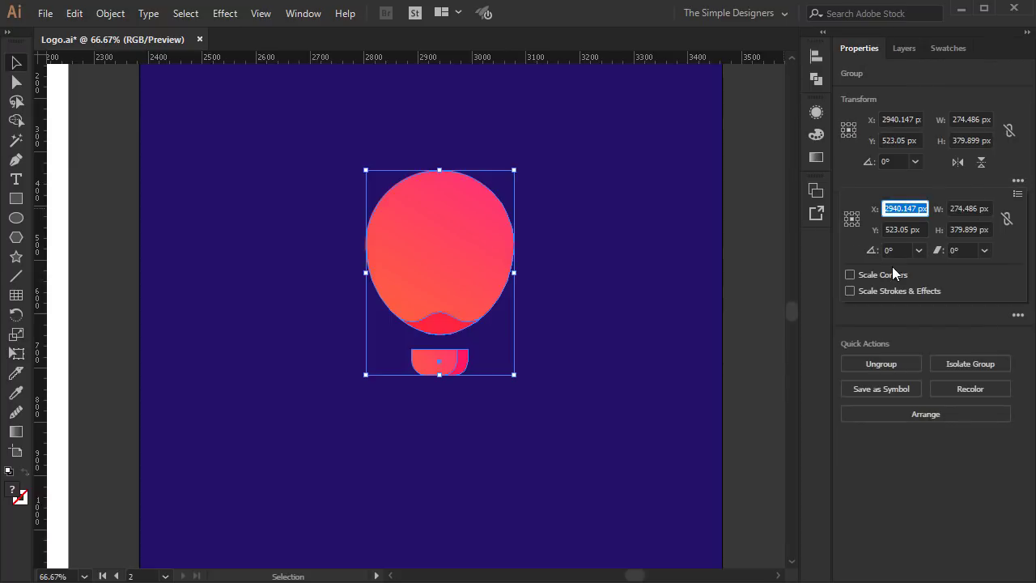
click(885, 275)
click(1018, 181)
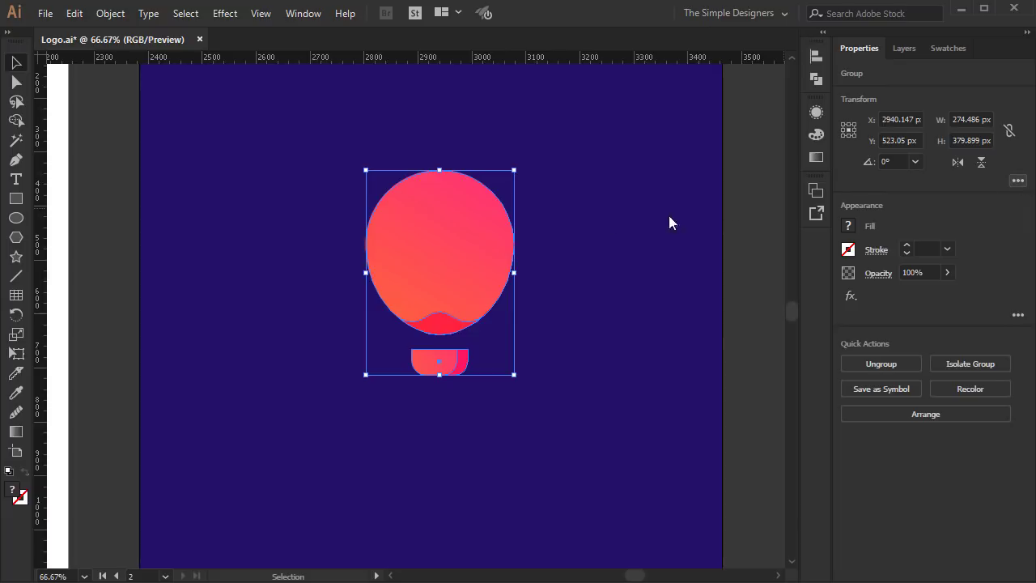
click(948, 48)
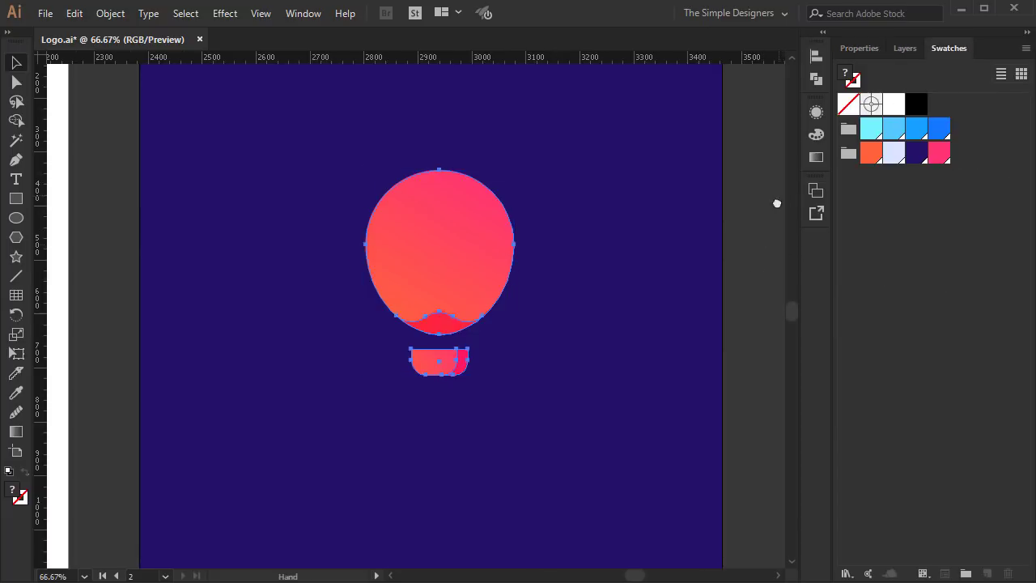
key(ctrl+minus)
key(ctrl+minus)
drag(493, 268, 512, 243)
click(663, 287)
scroll(618, 349, right, 5)
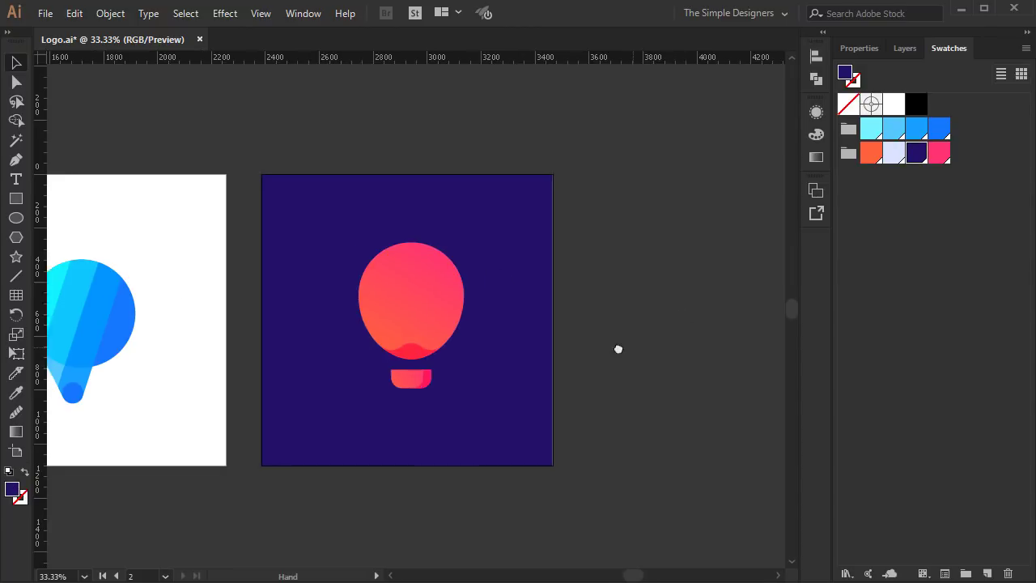
Duplicate the navy artboard to the right
key(shift+o)
mouse_move(235, 195)
mouse_down()
mouse_move(543, 198)
mouse_move(573, 208)
mouse_up()
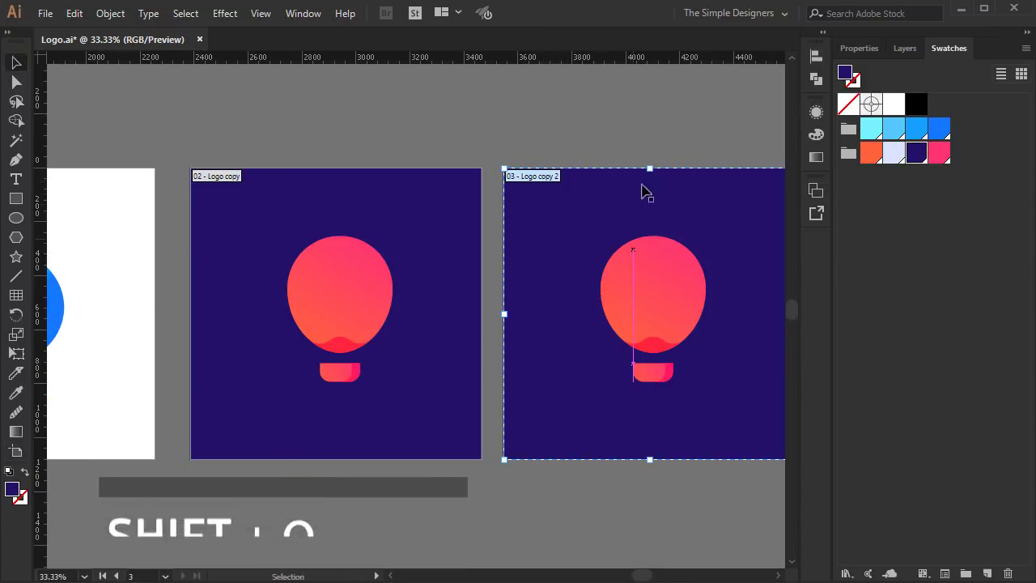
key(Escape)
scroll(631, 243, right, 3)
On the copy, fill the balloon body white and the bottom wave lavender
click(588, 315)
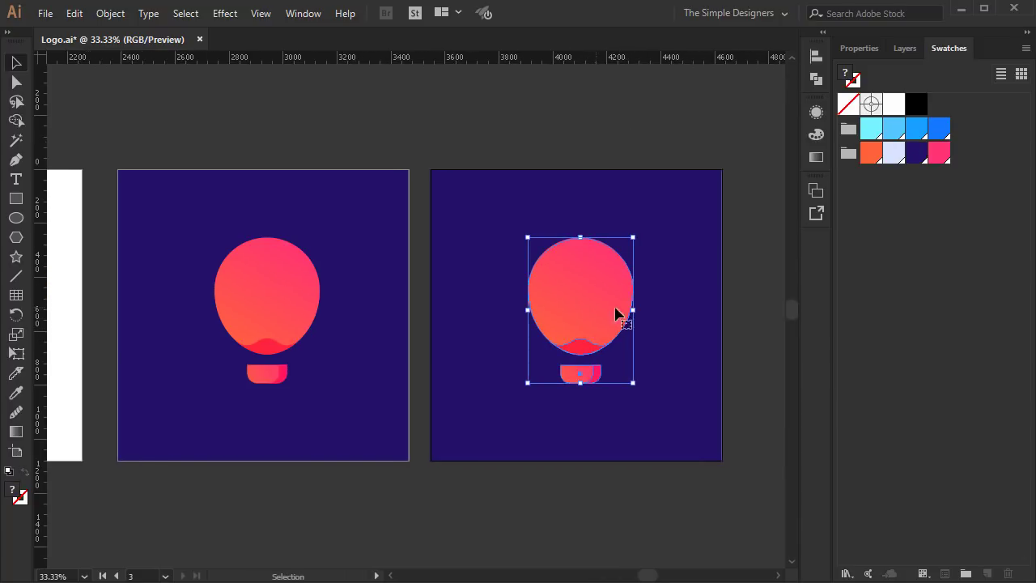
click(633, 113)
click(573, 289)
click(893, 104)
click(761, 279)
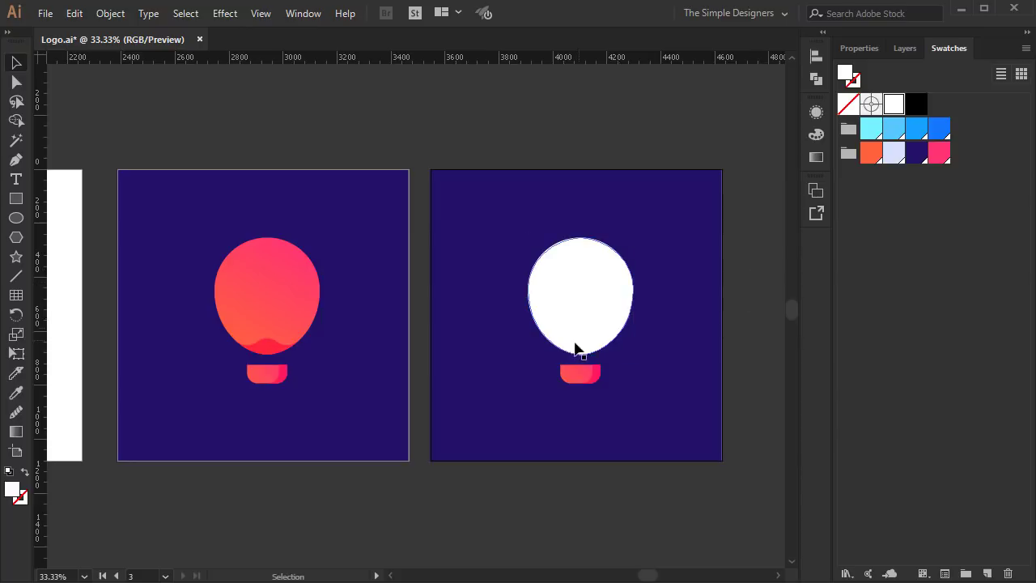
click(893, 154)
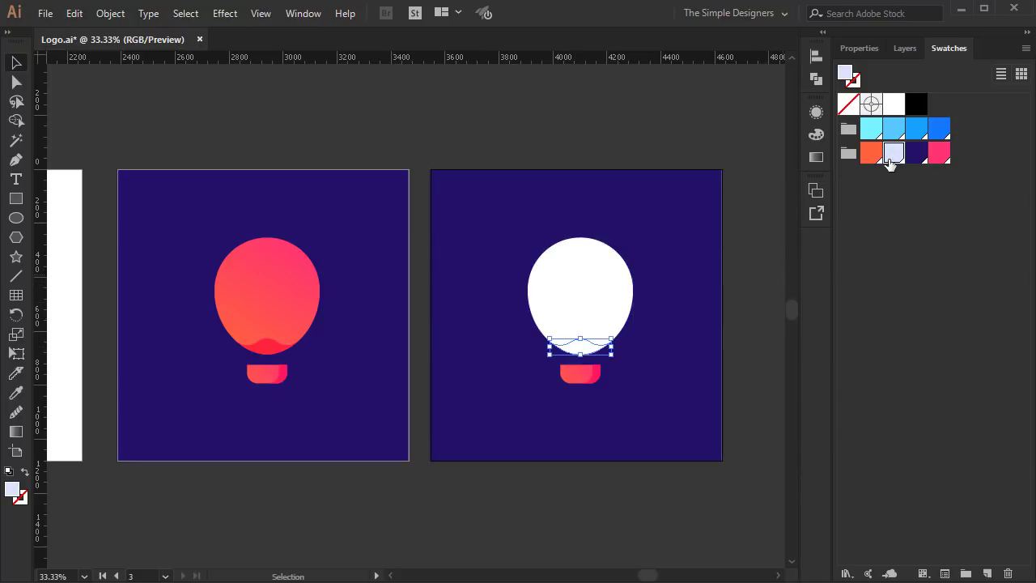
Set the wave's transparency blending mode to Normal
click(874, 48)
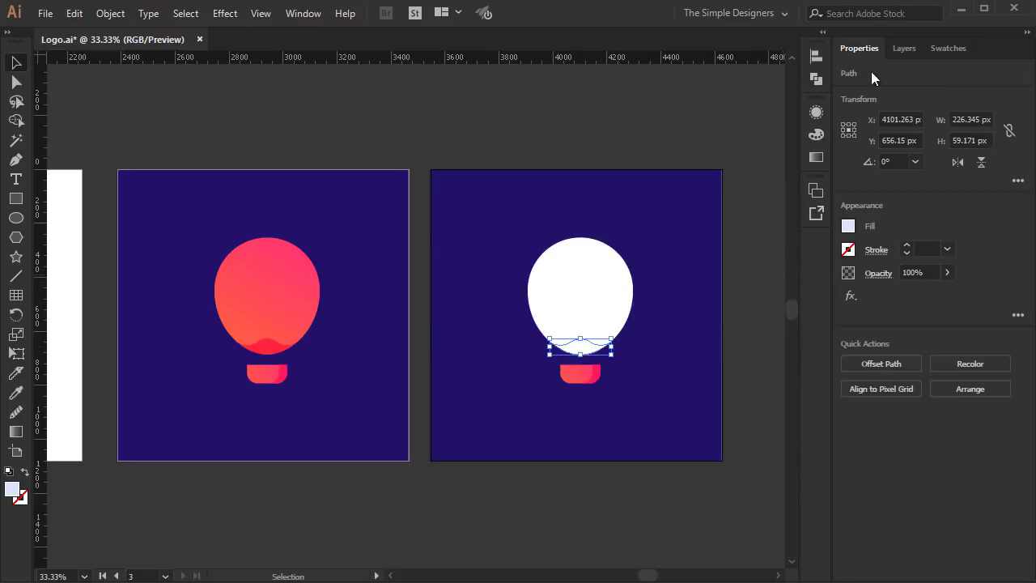
click(877, 272)
click(749, 301)
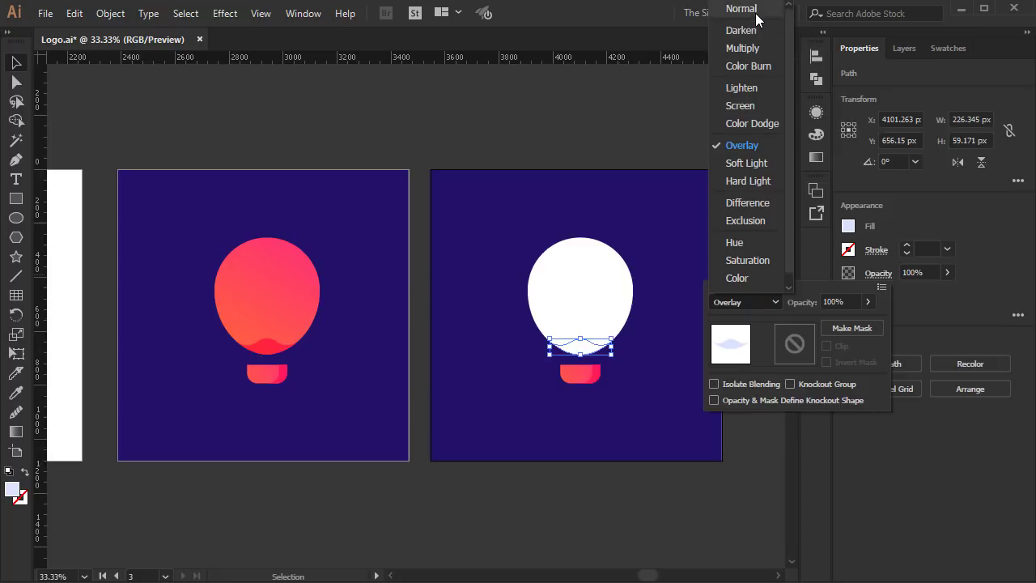
click(753, 9)
Eyedrop the balloon's white onto the basket and resample its right shading piece
click(569, 374)
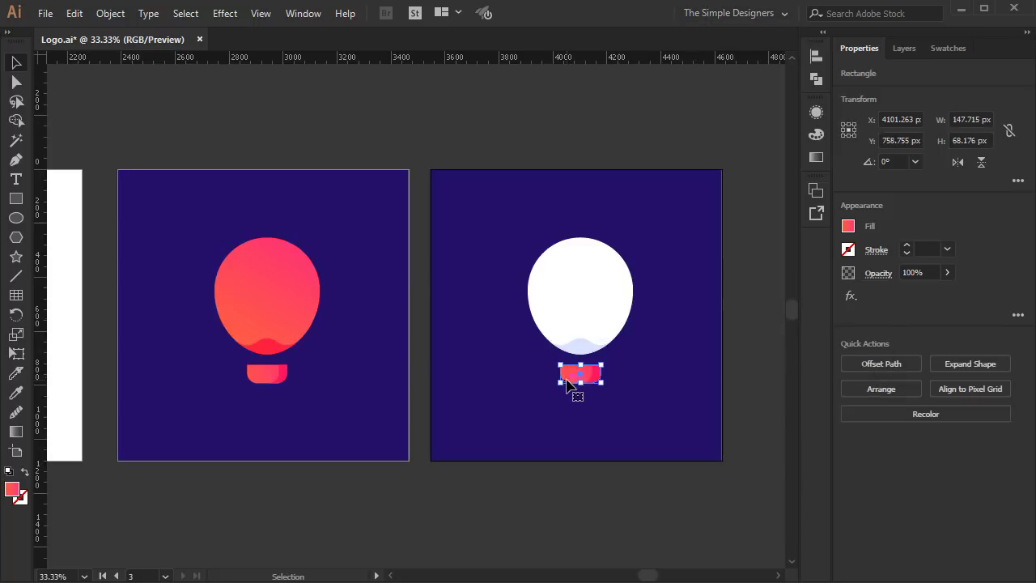
key(i)
click(603, 274)
key(v)
click(761, 332)
click(595, 376)
key(i)
key(v)
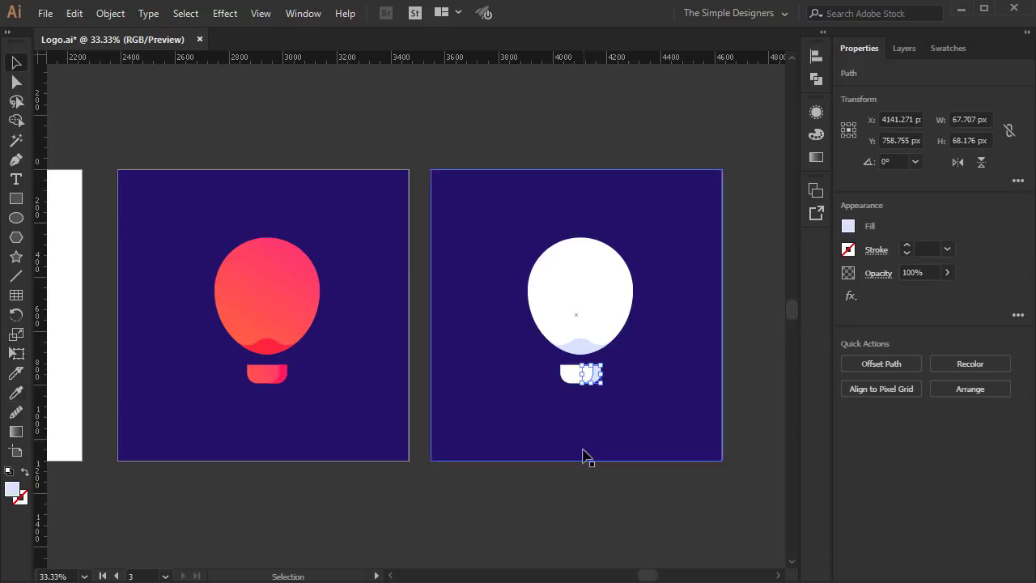
click(578, 487)
scroll(576, 484, down, 1)
drag(492, 504, 534, 494)
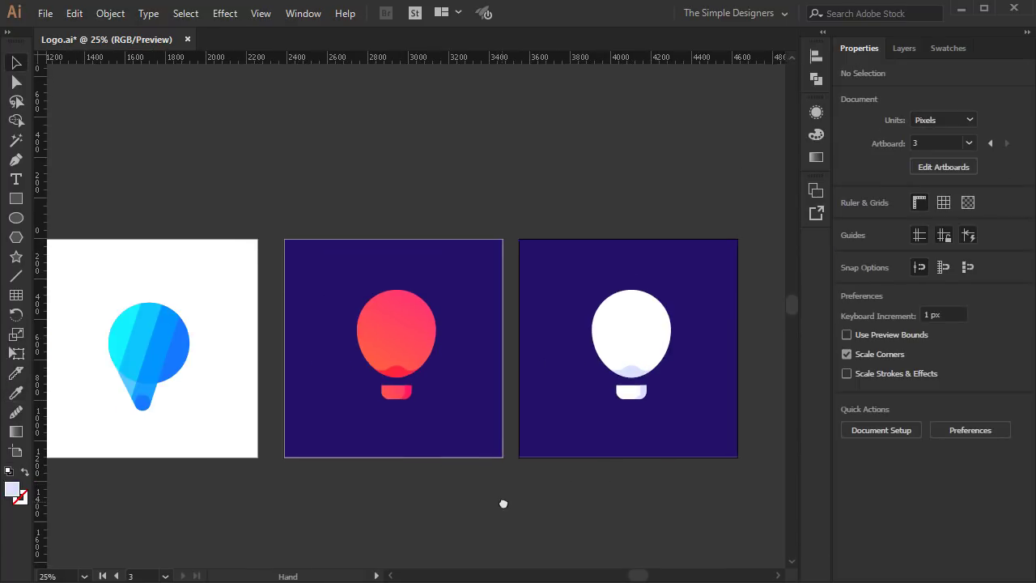